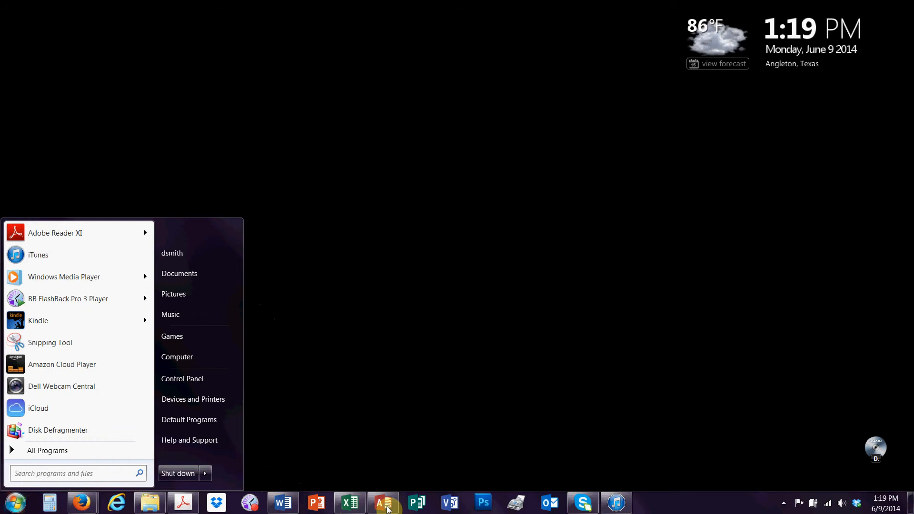
- Launch Access 2013 and show the computer's folders for opening an existing database
{"action": "right_click", "coordinate": [388, 508]}
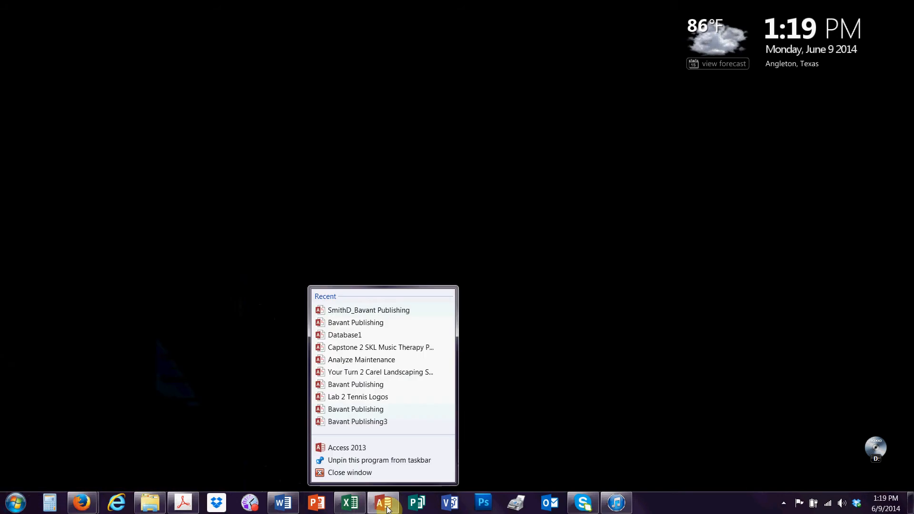
{"action": "left_click", "coordinate": [349, 450]}
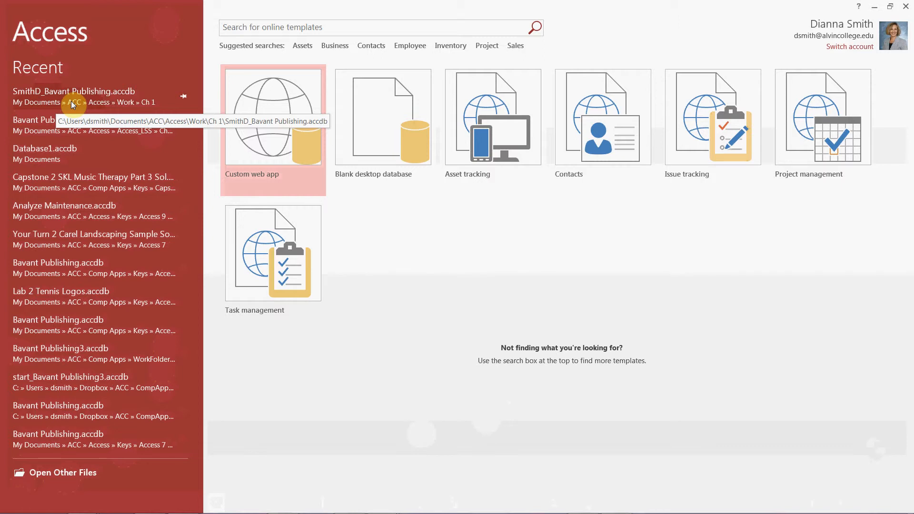
{"action": "left_click", "coordinate": [53, 482]}
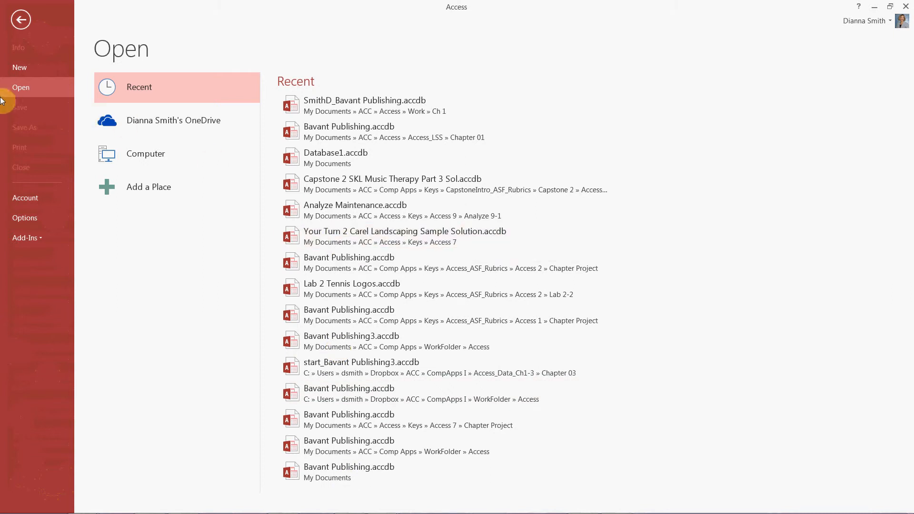
{"action": "left_click", "coordinate": [146, 159]}
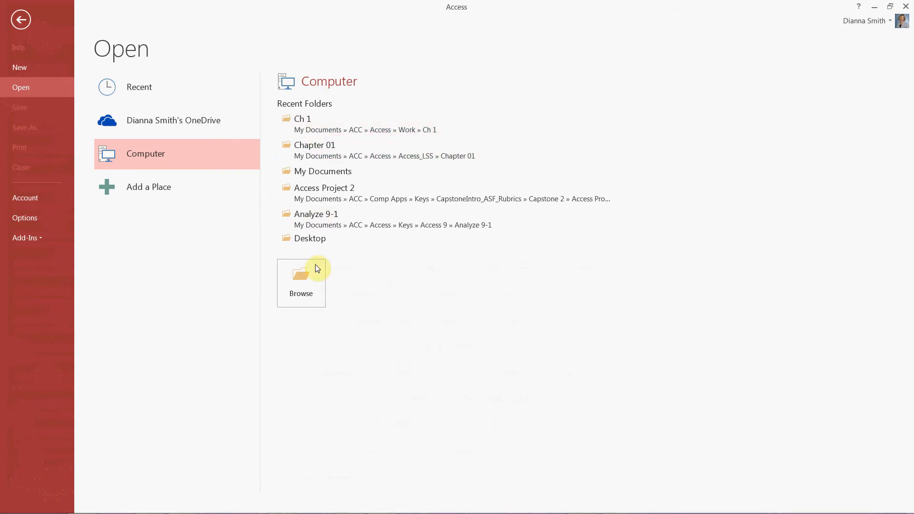
{"action": "left_click", "coordinate": [307, 278]}
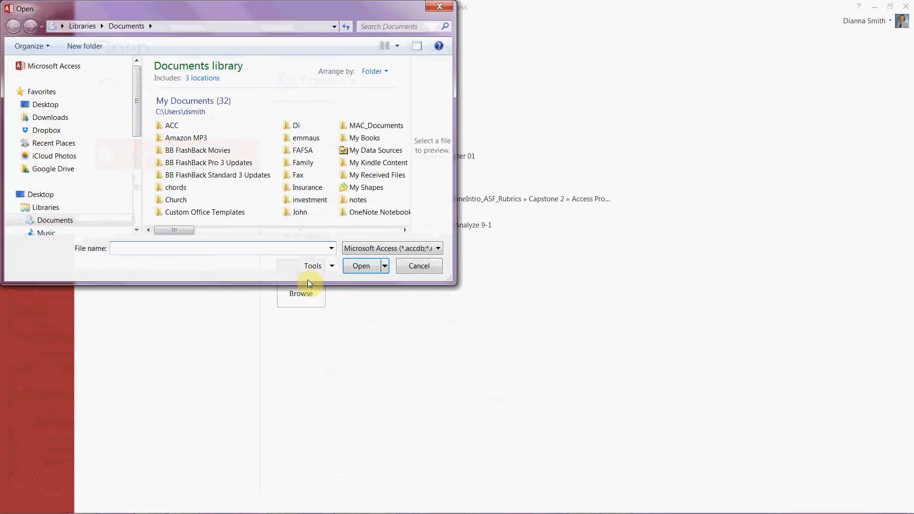
{"action": "left_click_drag", "start_coordinate": [136, 123], "coordinate": [136, 163]}
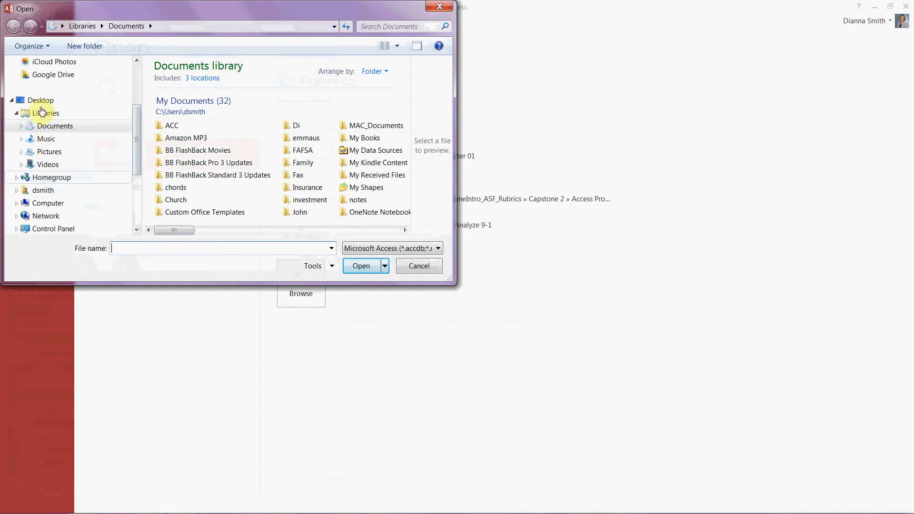
{"action": "left_click", "coordinate": [418, 269]}
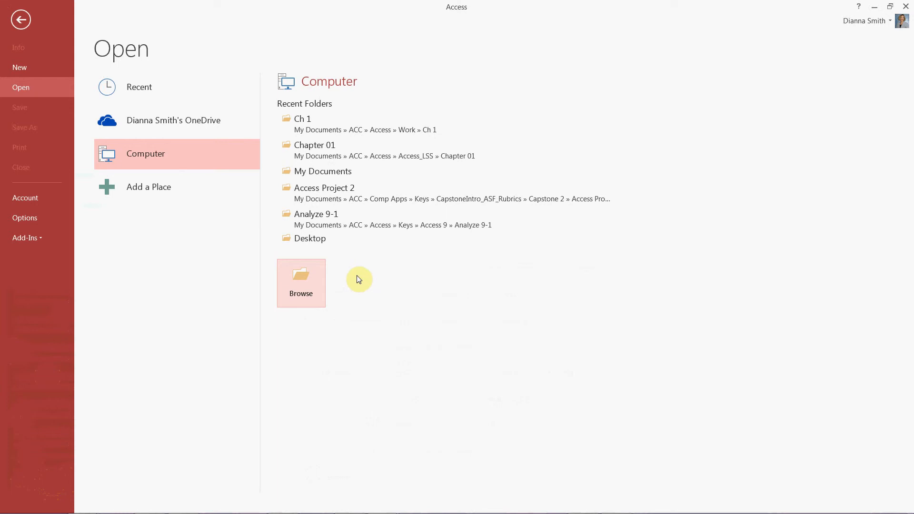
- Open the Bavant Publishing database from the Ch 1 folder and display its Book Rep table in Datasheet View
{"action": "left_click", "coordinate": [305, 131]}
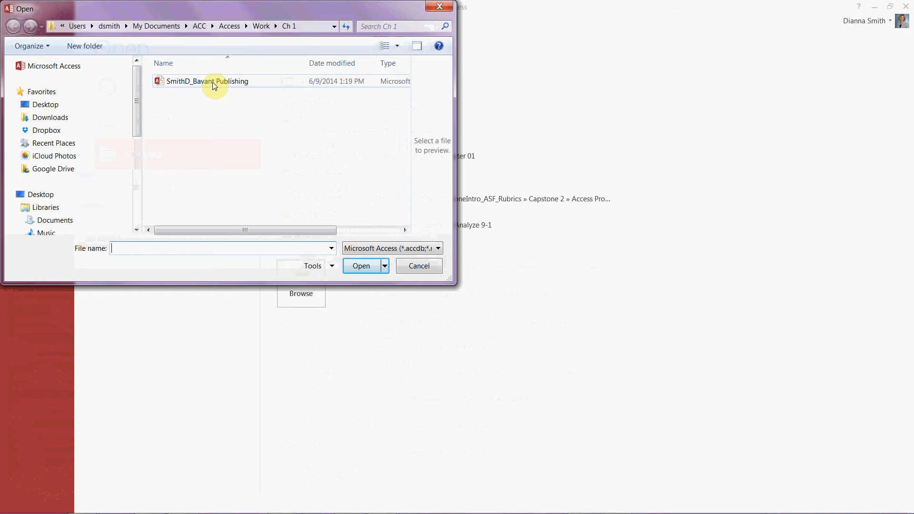
{"action": "double_click", "coordinate": [213, 82]}
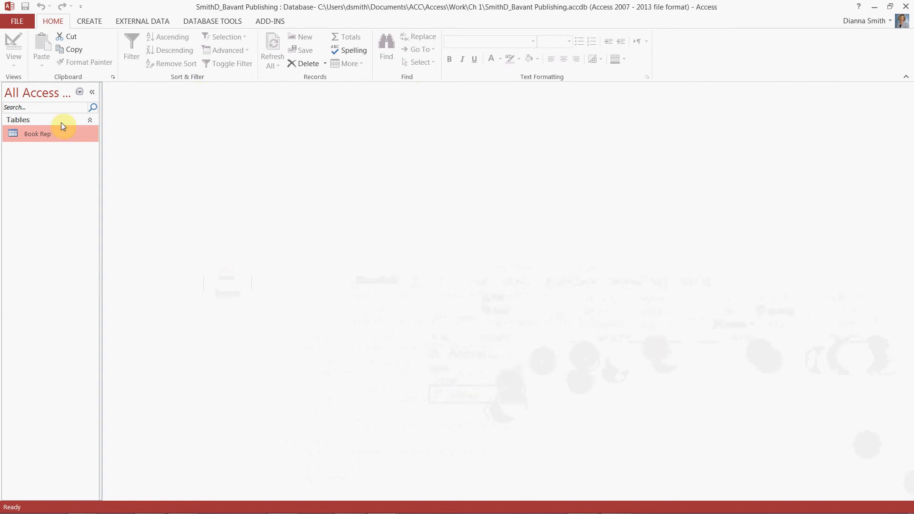
{"action": "right_click", "coordinate": [45, 137]}
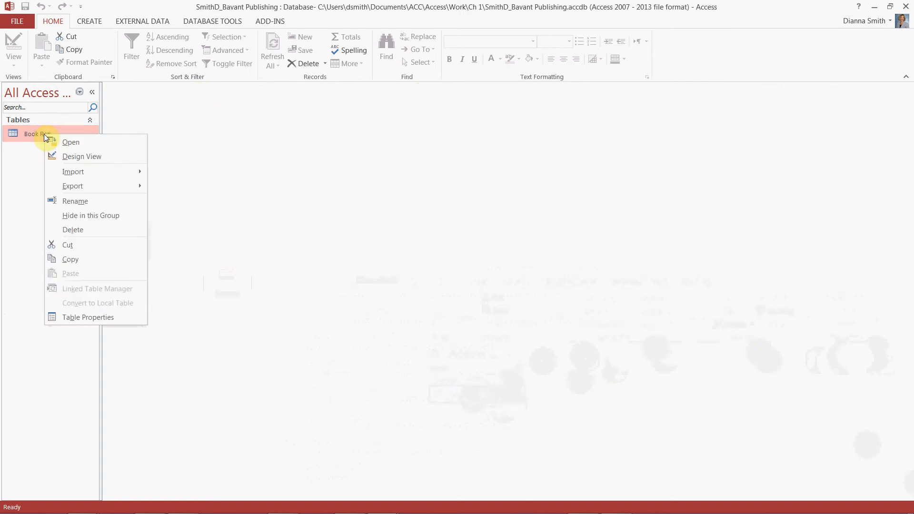
{"action": "double_click", "coordinate": [31, 135]}
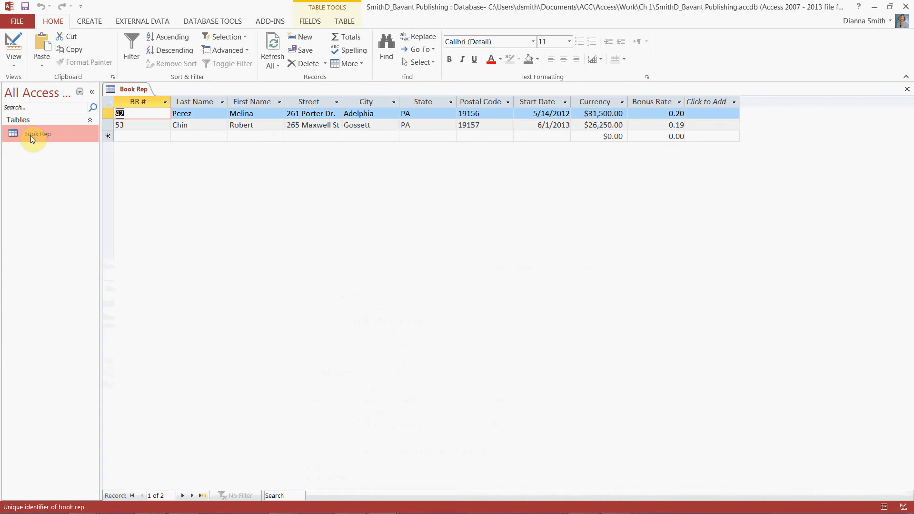
- Collapse the Navigation Pane and begin a new record in the BR # field of the Book Rep table
{"action": "left_click", "coordinate": [93, 95]}
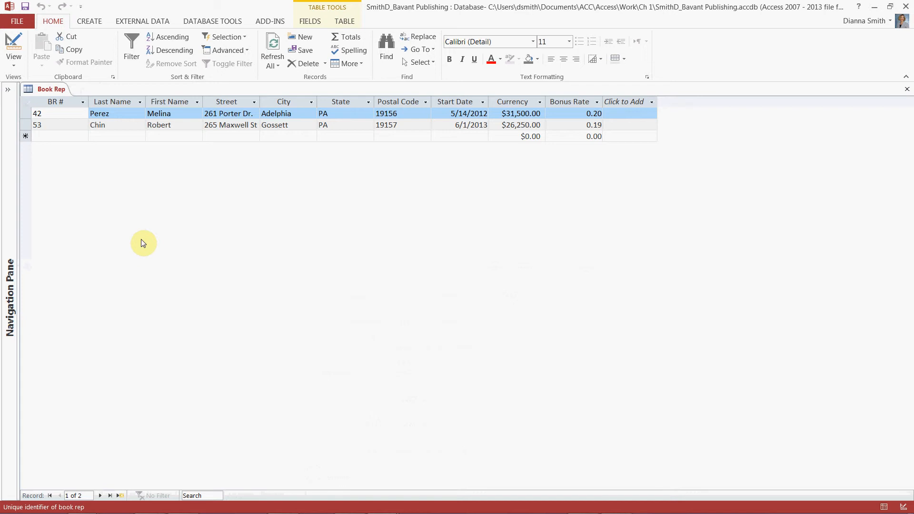
{"action": "left_click", "coordinate": [40, 138]}
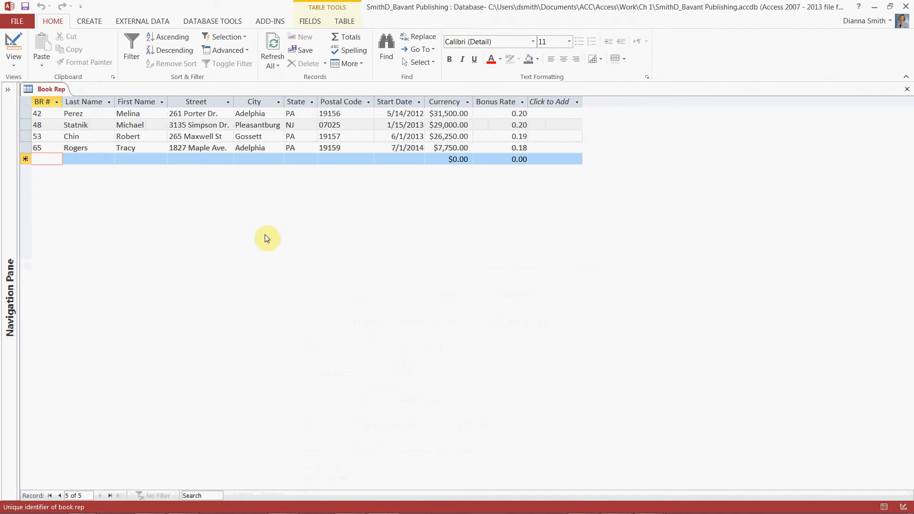
- Expand the Navigation Pane again, show the Book Rep table in Print Preview, and check both preview pages
{"action": "left_click", "coordinate": [10, 87]}
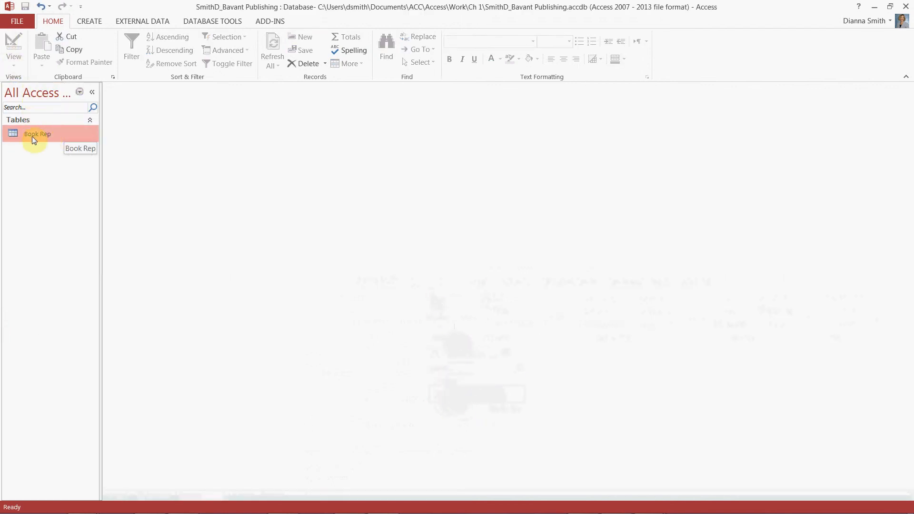
{"action": "left_click", "coordinate": [14, 21]}
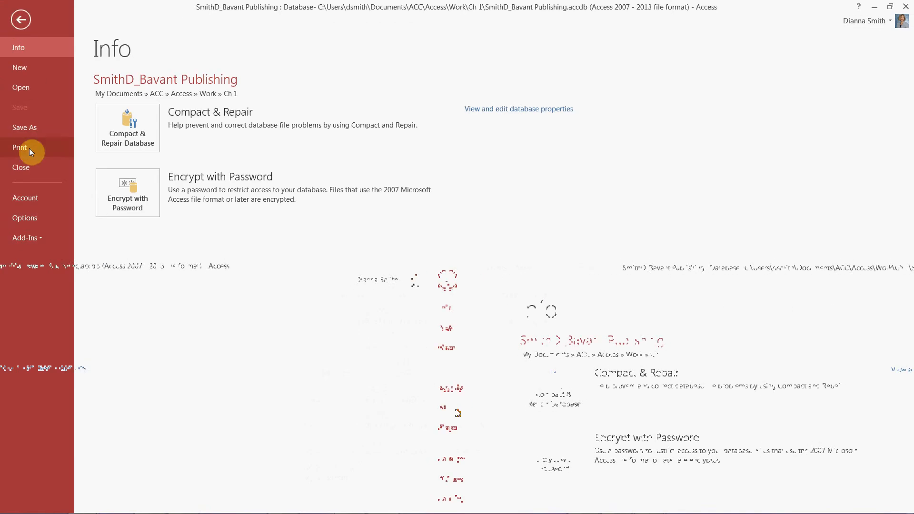
{"action": "left_click", "coordinate": [30, 148]}
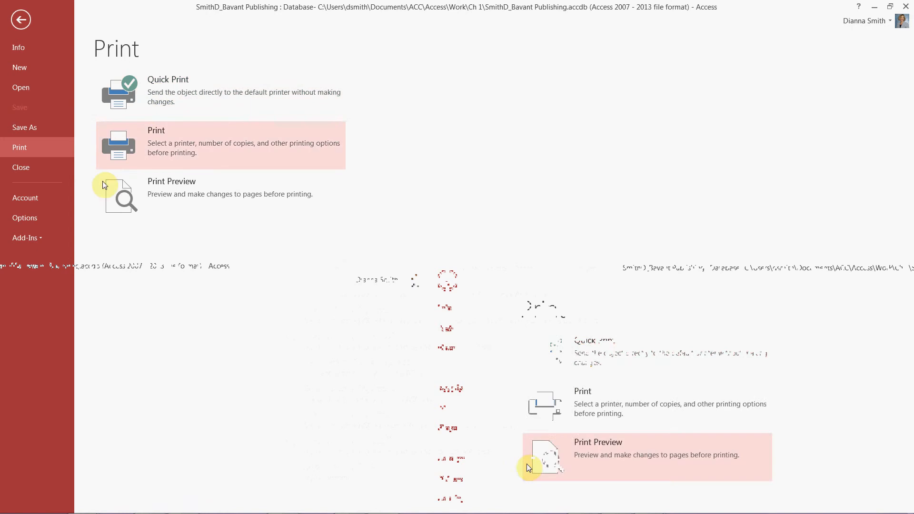
{"action": "left_click", "coordinate": [118, 212]}
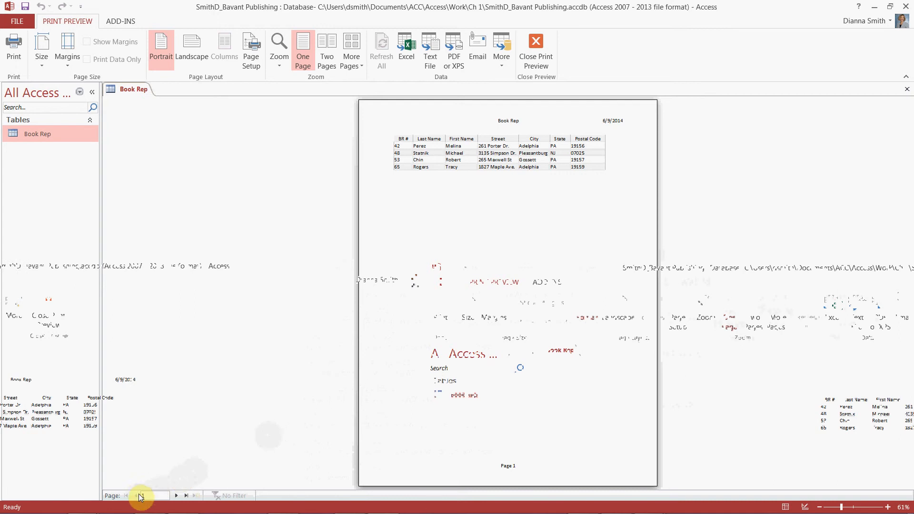
{"action": "left_click", "coordinate": [175, 497]}
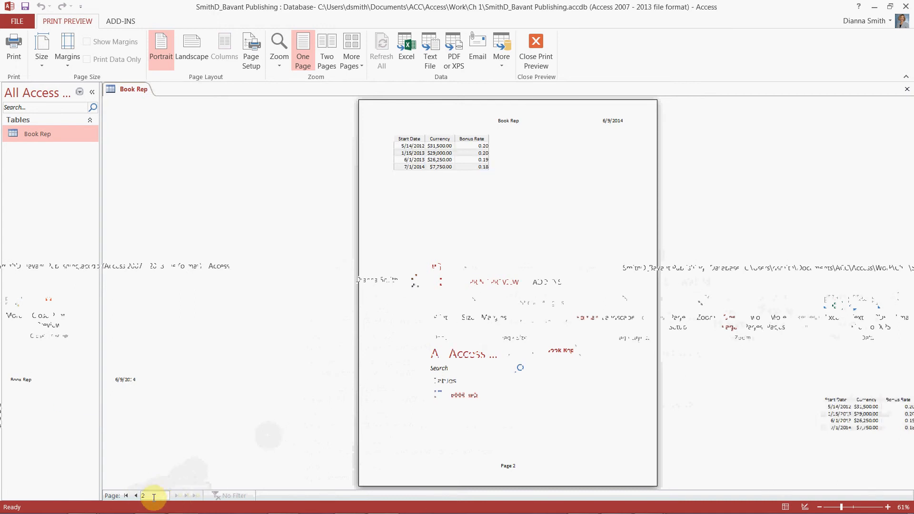
{"action": "left_click", "coordinate": [136, 497]}
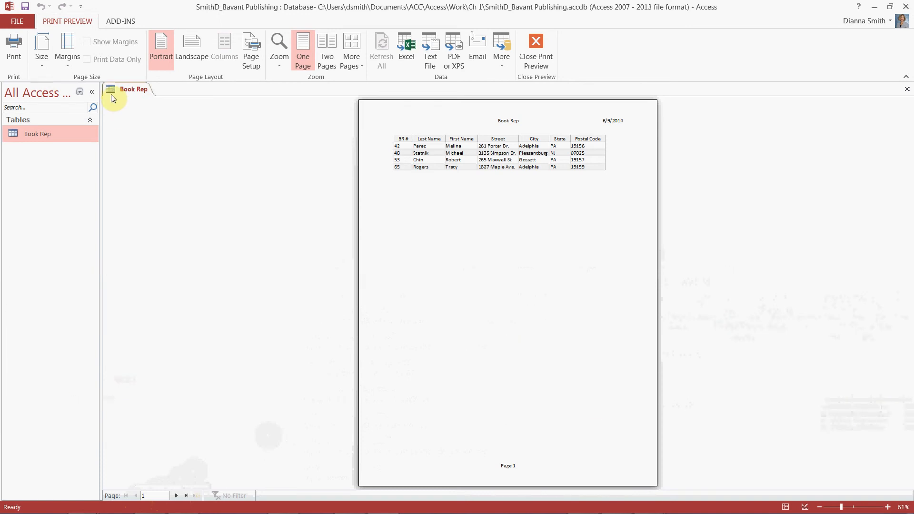
- Set the Book Rep printout to landscape orientation with Normal margins
{"action": "left_click", "coordinate": [200, 58]}
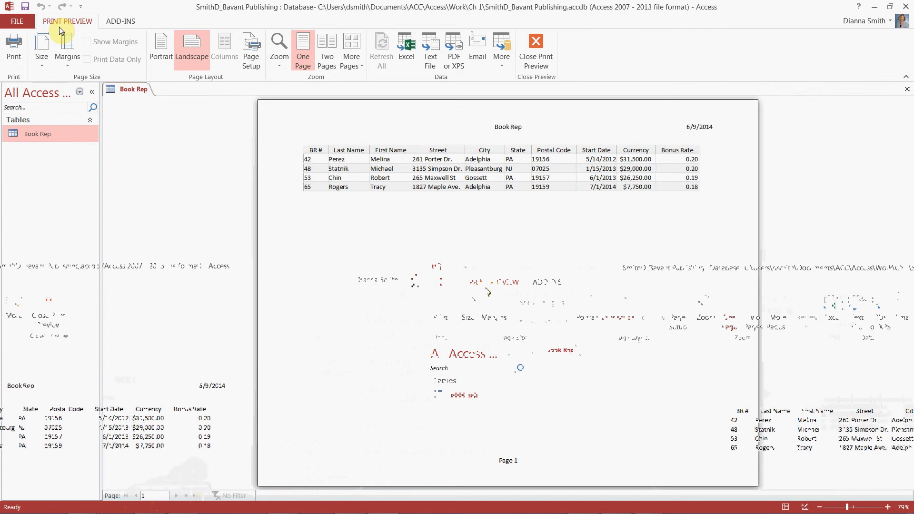
{"action": "left_click", "coordinate": [71, 66]}
{"action": "left_click", "coordinate": [99, 216]}
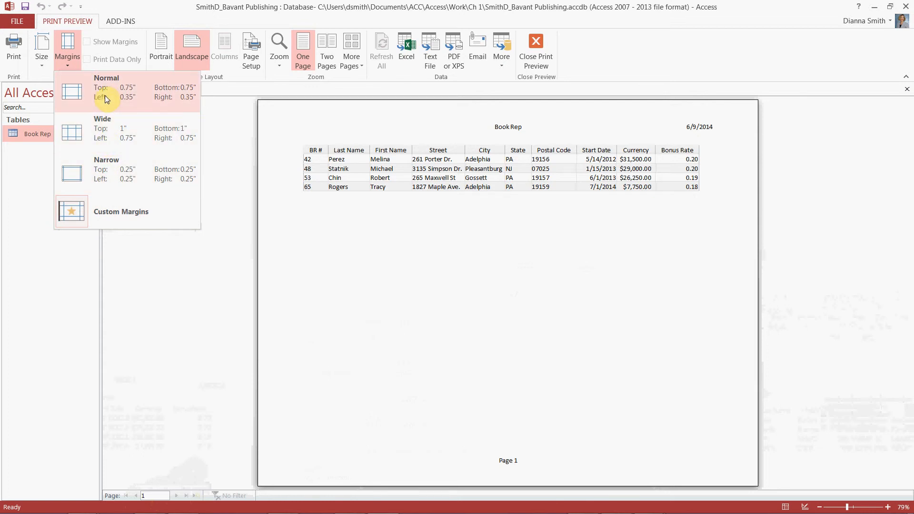
{"action": "left_click", "coordinate": [107, 165]}
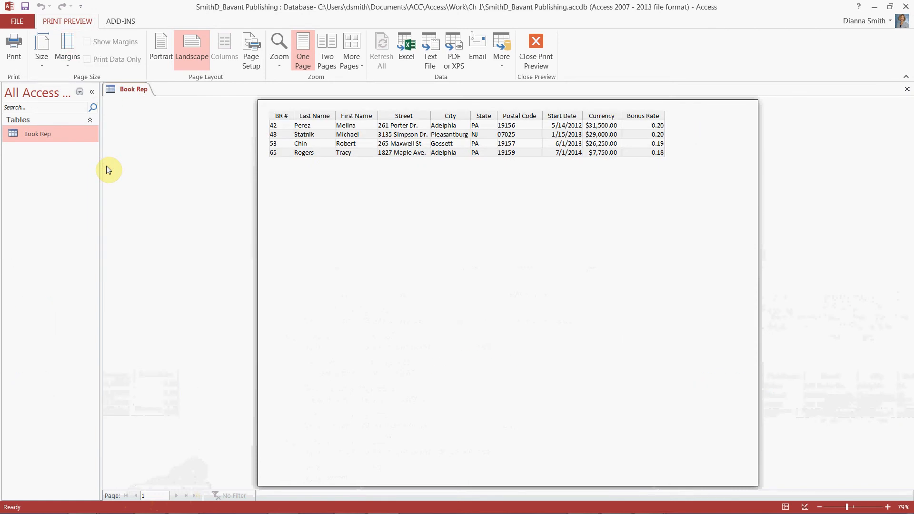
{"action": "left_click", "coordinate": [68, 69]}
{"action": "left_click", "coordinate": [78, 83]}
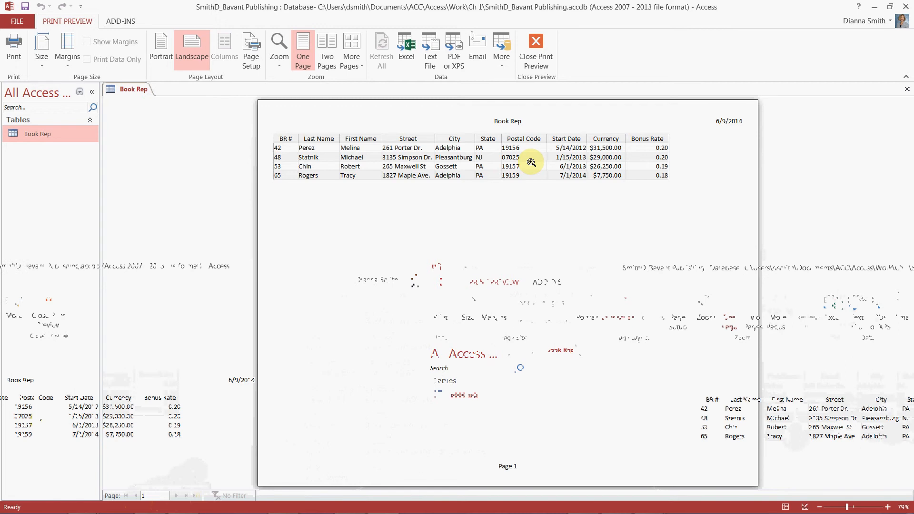
- Print the entire Book Rep table using the Adobe PDF printer
{"action": "left_click", "coordinate": [14, 50]}
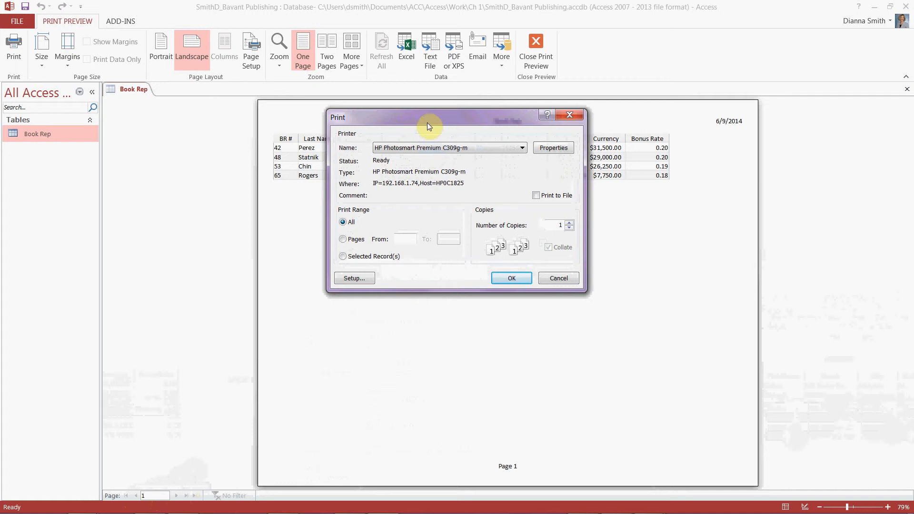
{"action": "left_click_drag", "start_coordinate": [427, 123], "coordinate": [387, 134]}
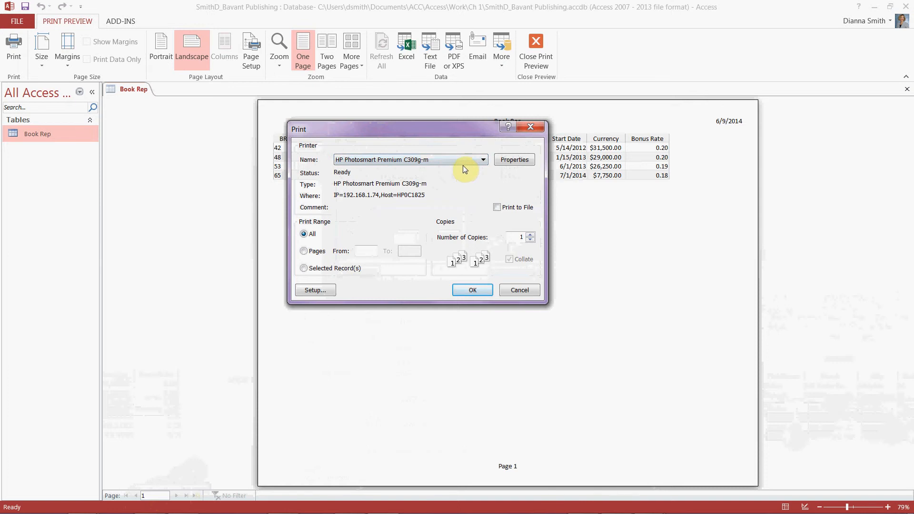
{"action": "left_click", "coordinate": [485, 162]}
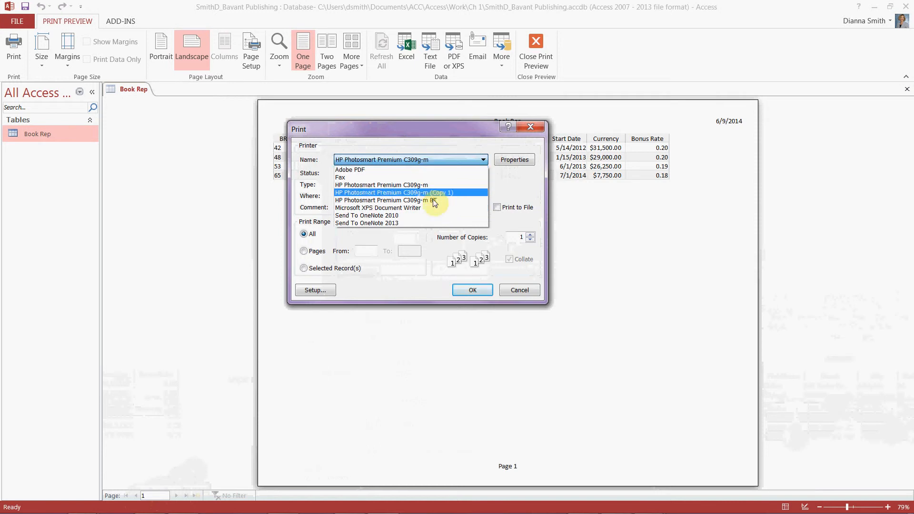
{"action": "left_click", "coordinate": [411, 170]}
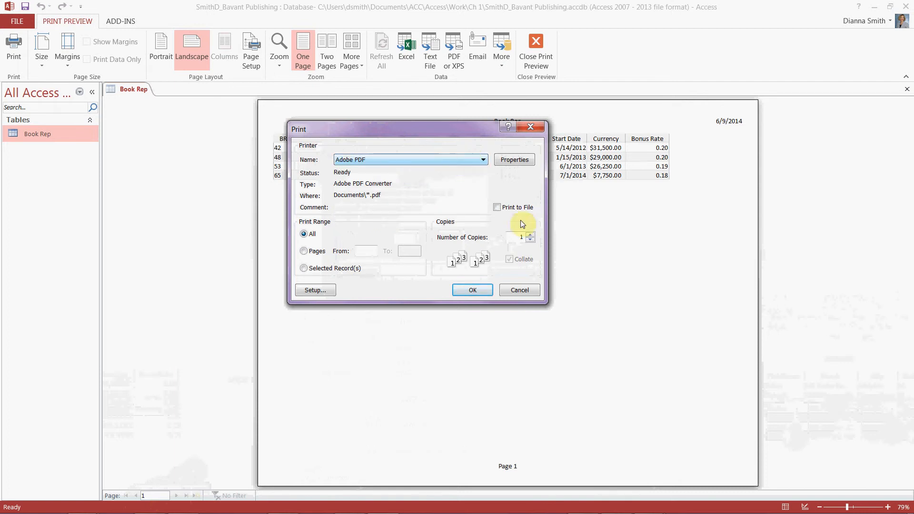
{"action": "left_click", "coordinate": [483, 291]}
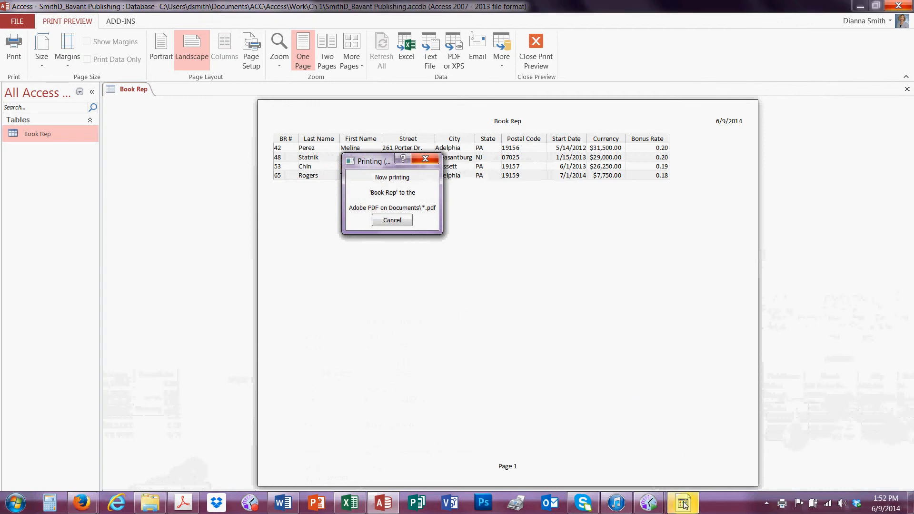
- Bring up the Save PDF File As dialog and browse to My Documents\ACC\Access\Work\Ch 1 as the save location
{"action": "mouse_move", "coordinate": [684, 504]}
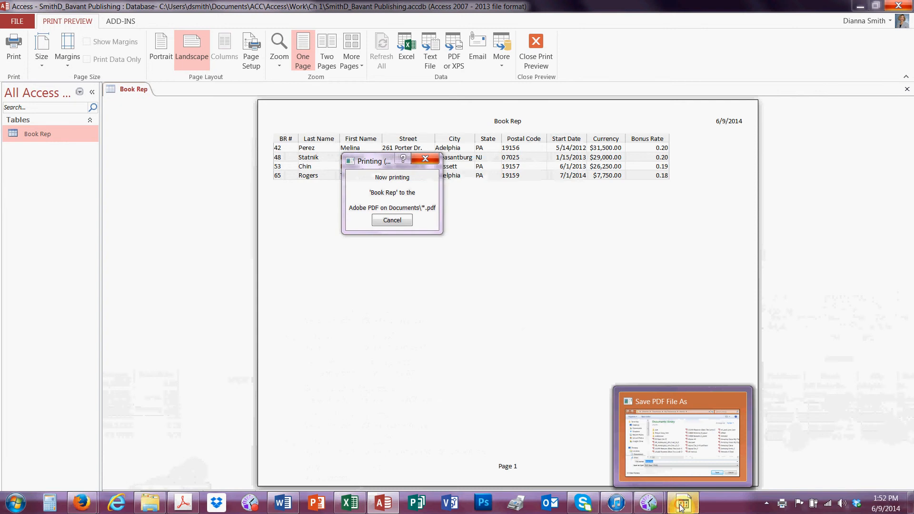
{"action": "left_click", "coordinate": [682, 506]}
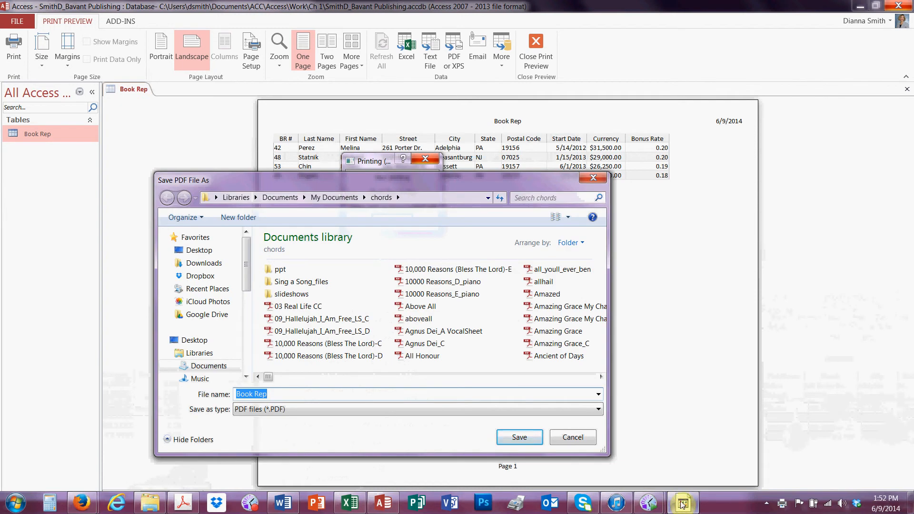
{"action": "left_click", "coordinate": [341, 197]}
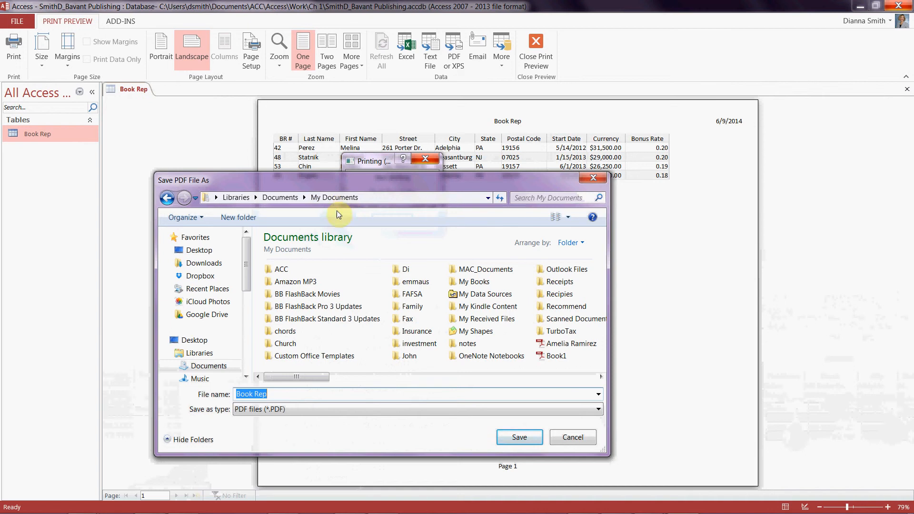
{"action": "double_click", "coordinate": [281, 270]}
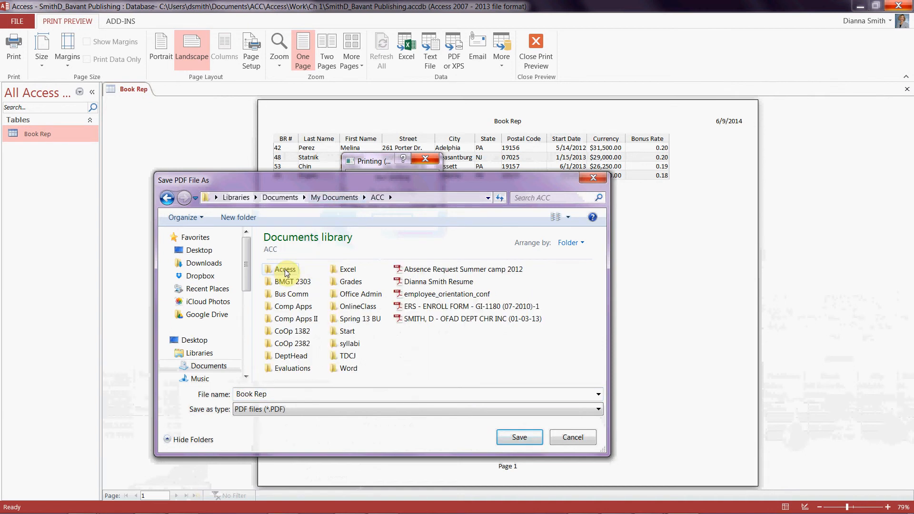
{"action": "double_click", "coordinate": [284, 270]}
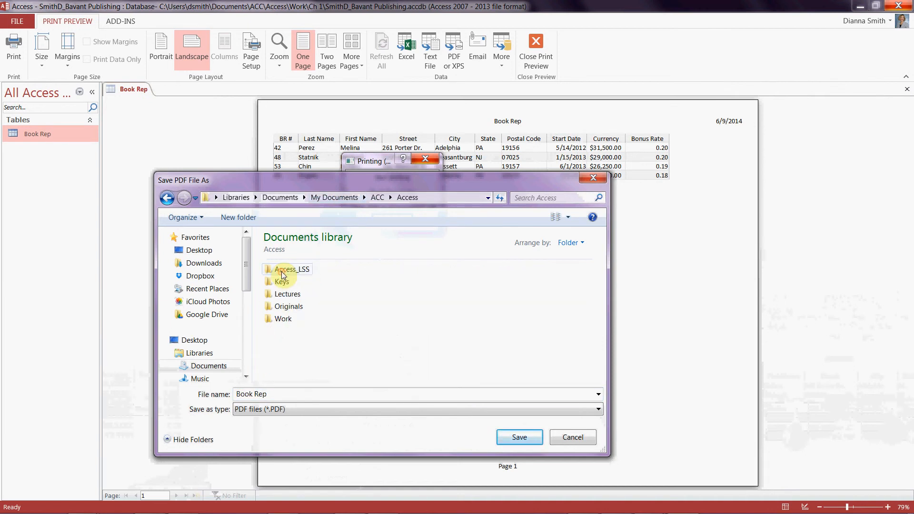
{"action": "double_click", "coordinate": [282, 318]}
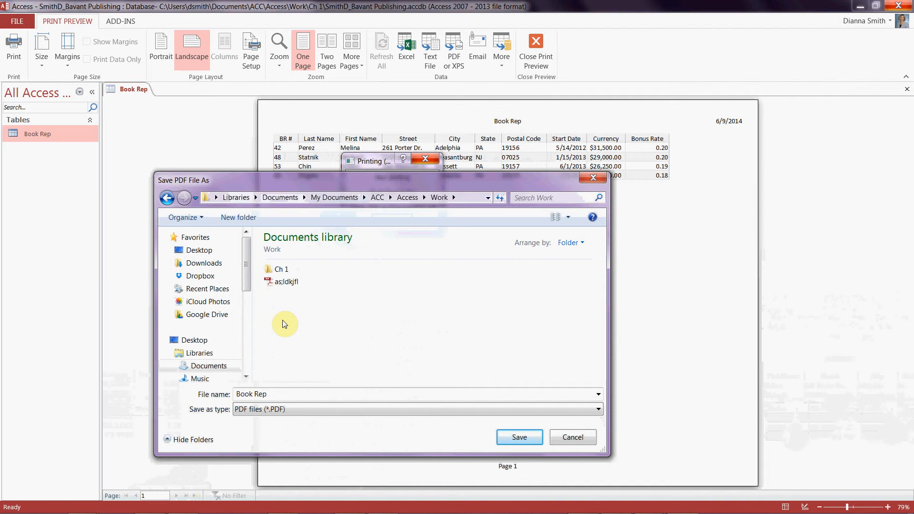
{"action": "double_click", "coordinate": [279, 272]}
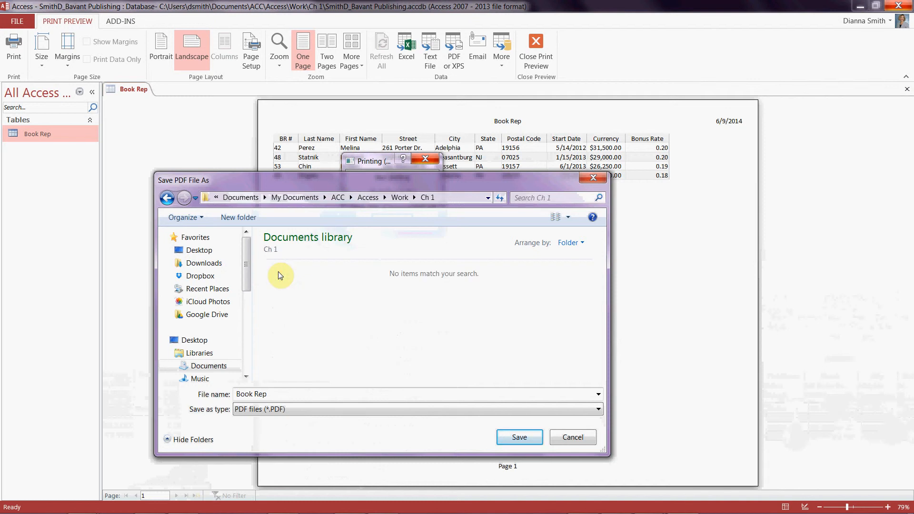
- Save the PDF named with the surname and first initial plus _p31, and close both the PDF and the Book Rep preview
{"action": "left_click", "coordinate": [288, 396]}
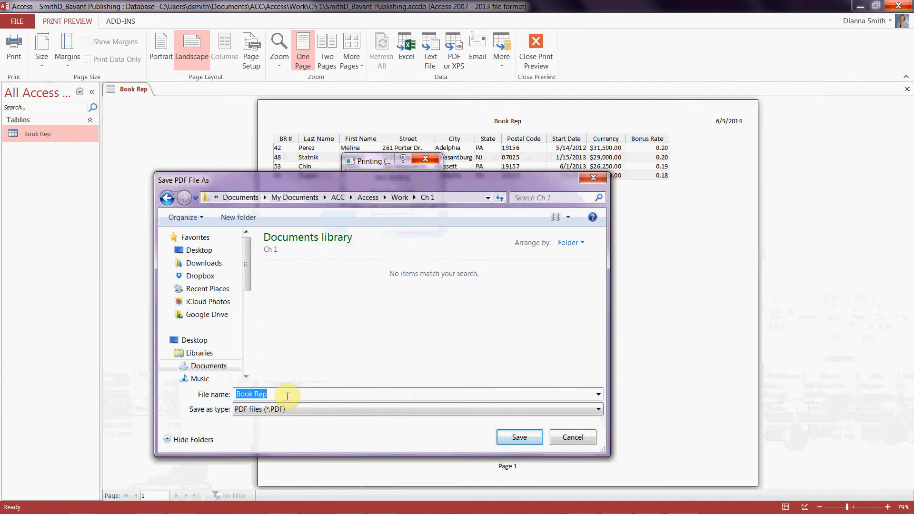
{"action": "type", "text": "Sd"}
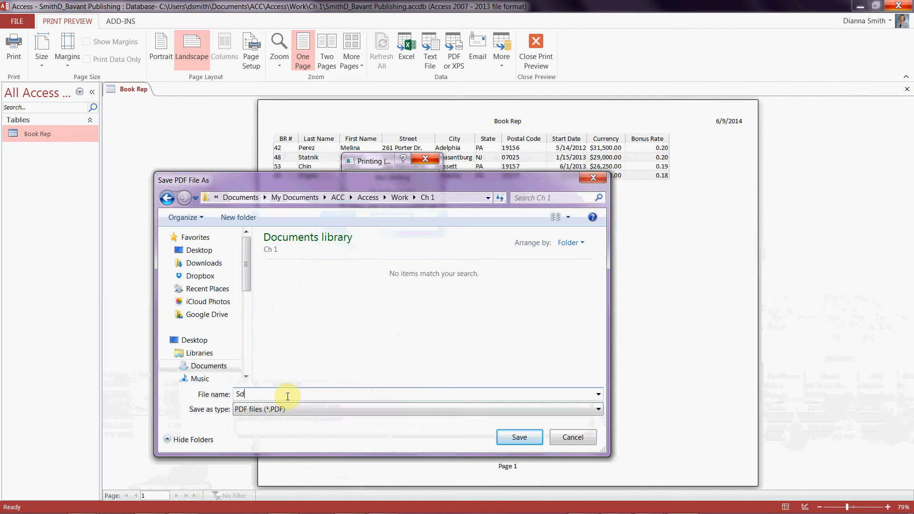
{"action": "key", "text": "BackSpace"}
{"action": "type", "text": "mith"}
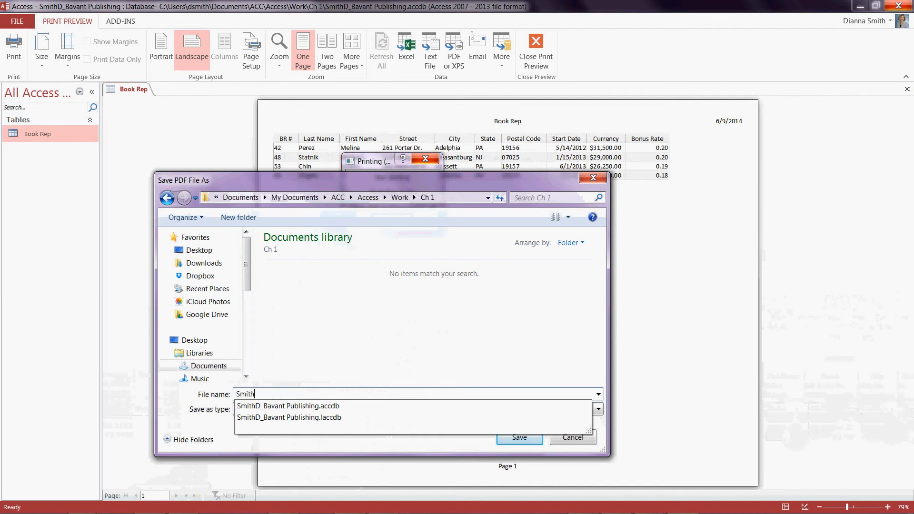
{"action": "type", "text": "D_p31"}
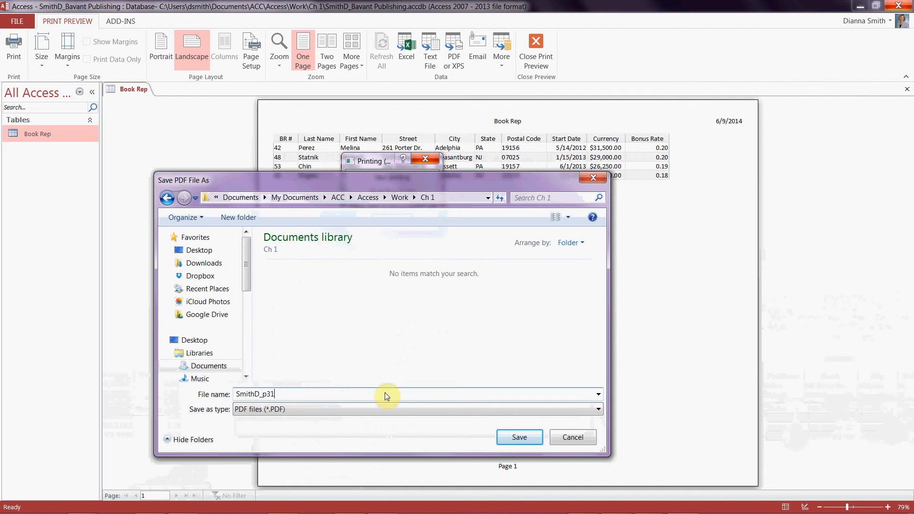
{"action": "left_click", "coordinate": [516, 441]}
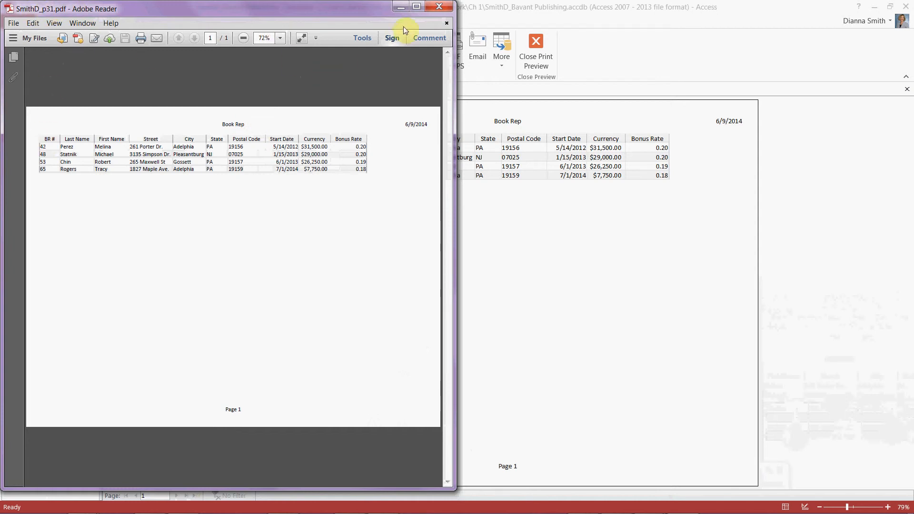
{"action": "left_click", "coordinate": [438, 7]}
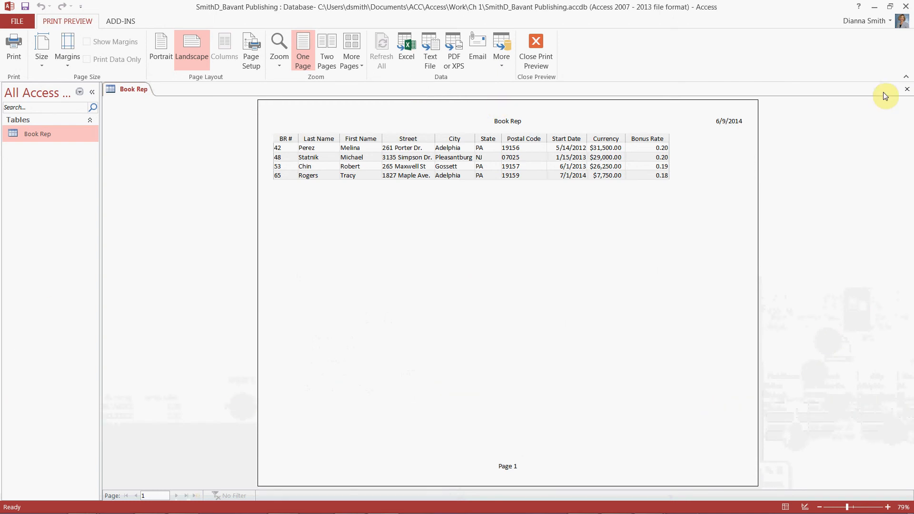
{"action": "left_click", "coordinate": [906, 94]}
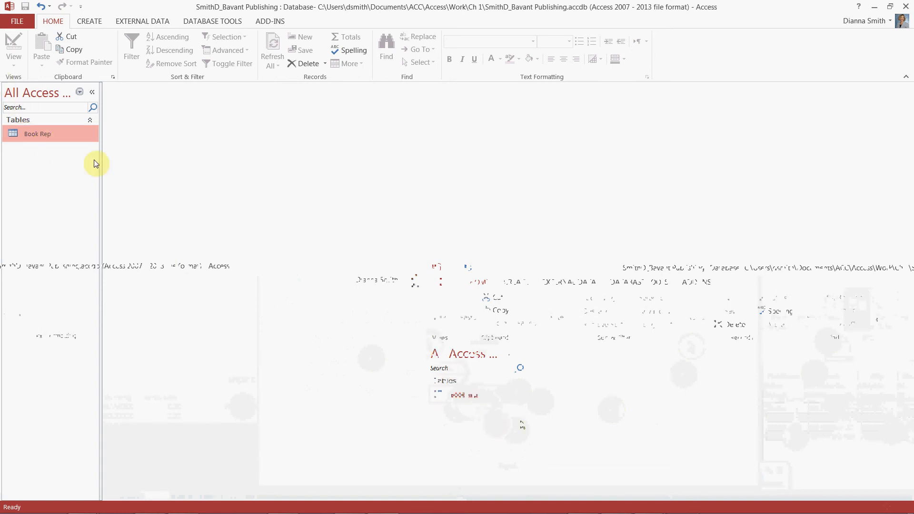
- Start an Excel import into a new table, using the Customer Data workbook from ACC\Access\Originals\Chapter 01 as the source
{"action": "left_click", "coordinate": [130, 25]}
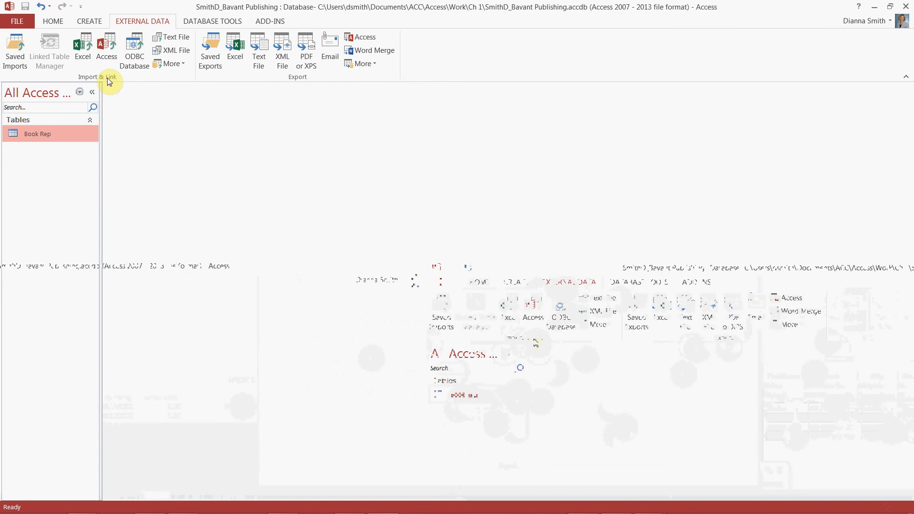
{"action": "left_click", "coordinate": [82, 49]}
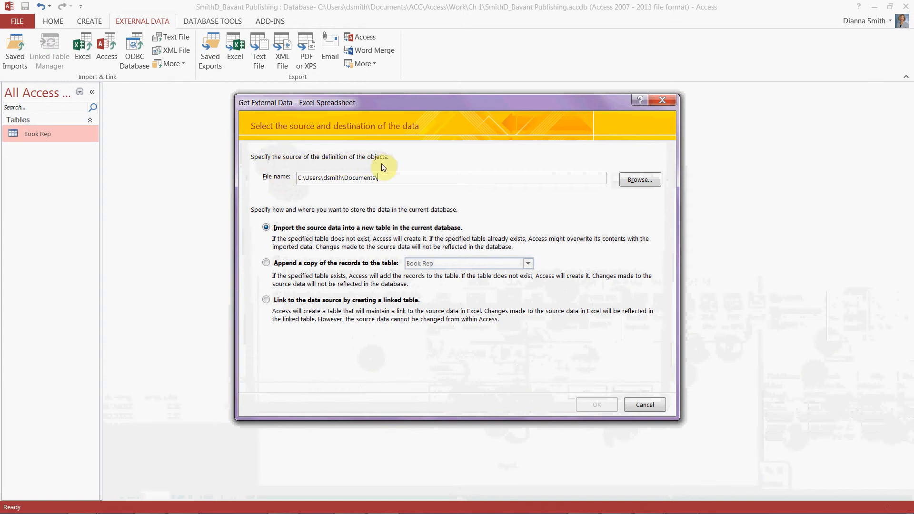
{"action": "left_click", "coordinate": [633, 183]}
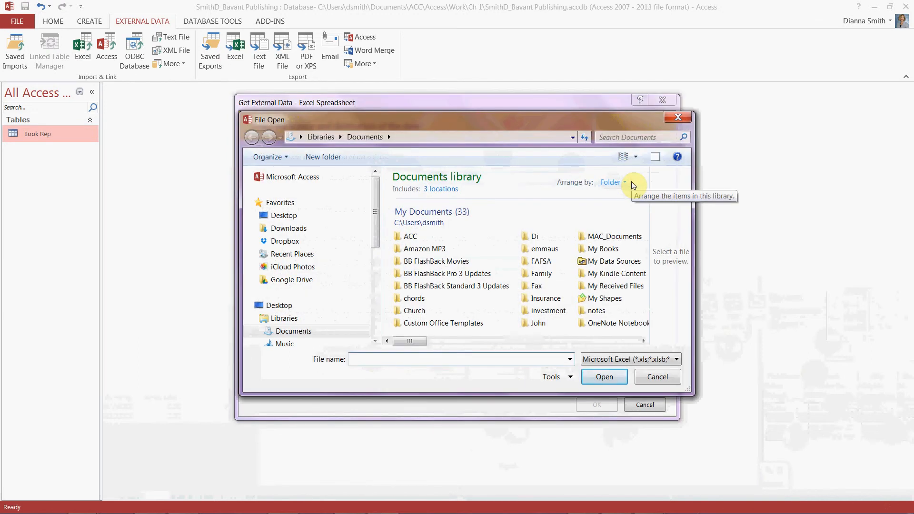
{"action": "double_click", "coordinate": [411, 238]}
{"action": "double_click", "coordinate": [403, 211]}
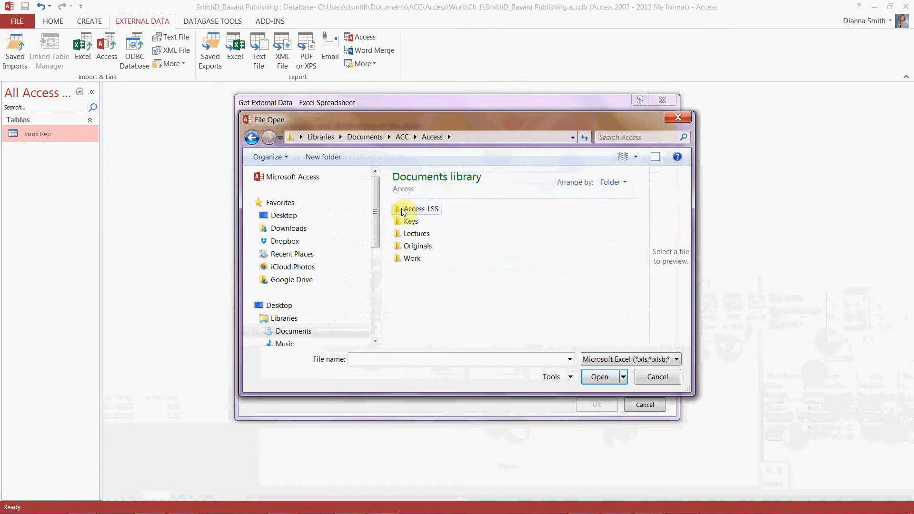
{"action": "double_click", "coordinate": [408, 247]}
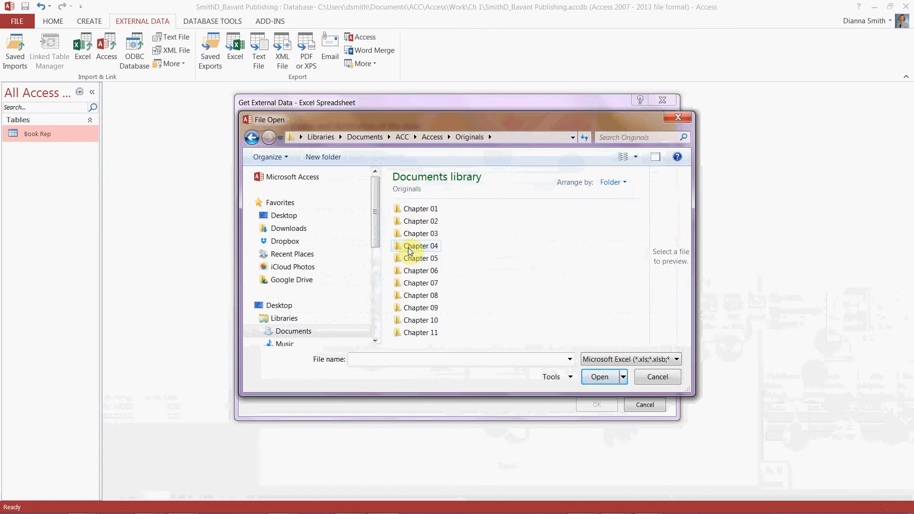
{"action": "double_click", "coordinate": [411, 210]}
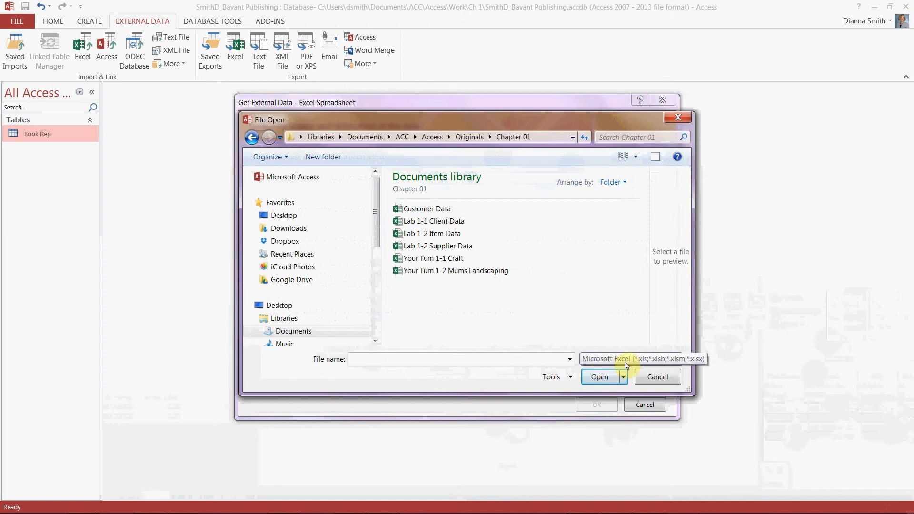
{"action": "double_click", "coordinate": [439, 210]}
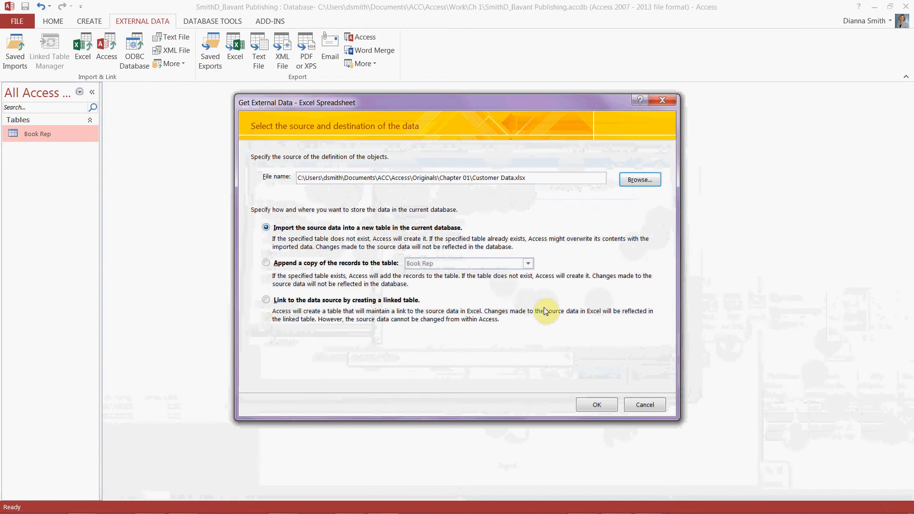
{"action": "left_click", "coordinate": [598, 405]}
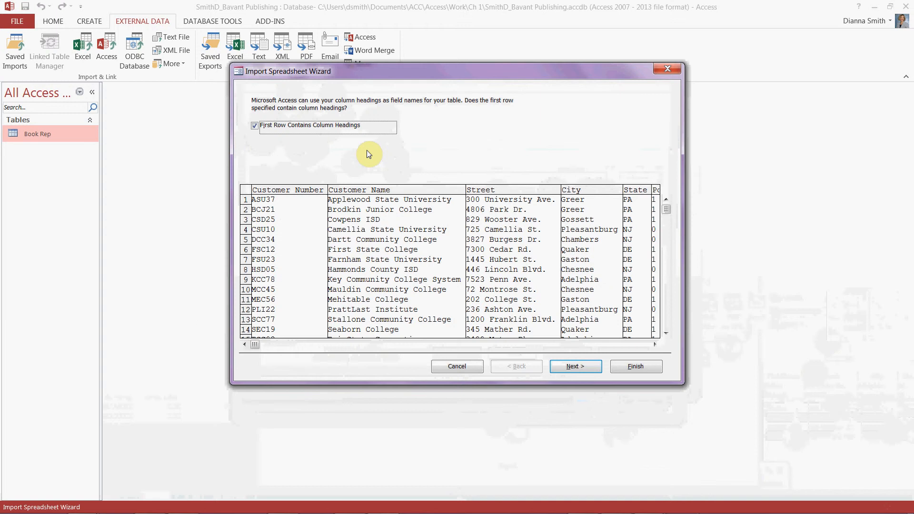
- Accept the first row as column headings, keep the default field options, and choose Customer Number as the primary key
{"action": "left_click", "coordinate": [563, 366]}
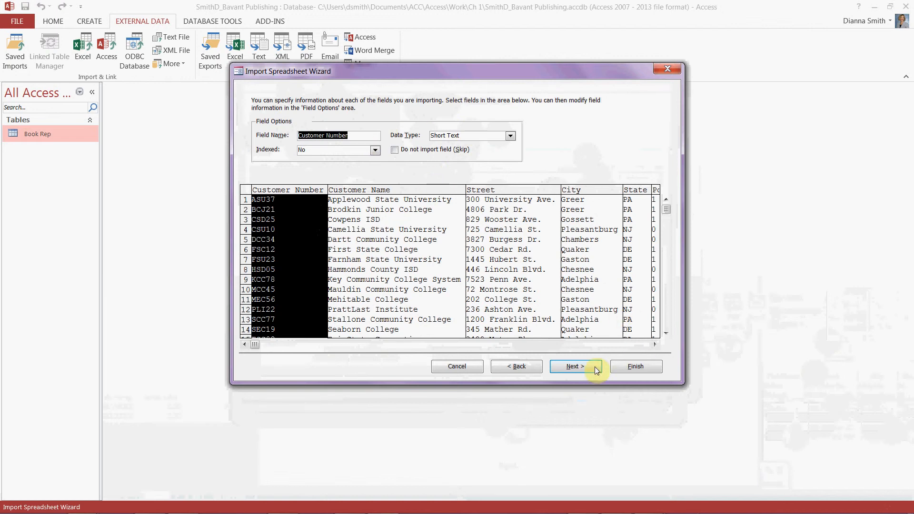
{"action": "left_click", "coordinate": [578, 370]}
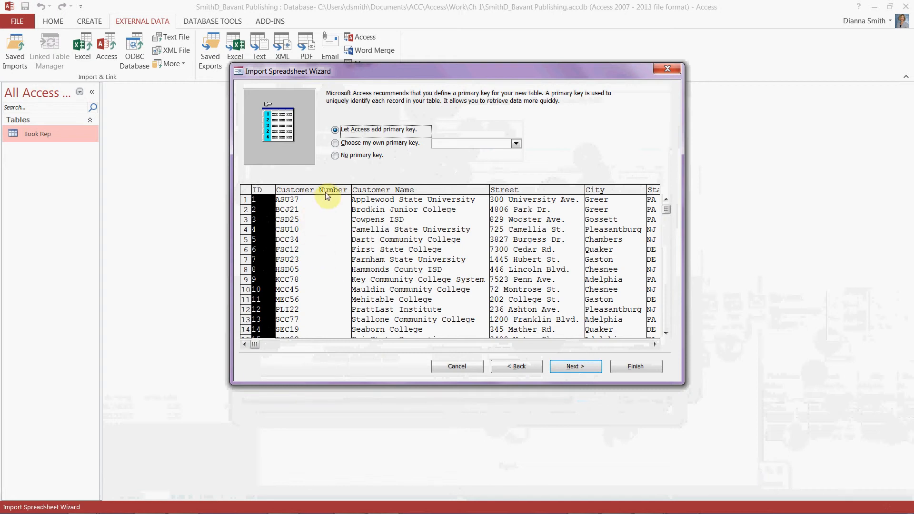
{"action": "left_click", "coordinate": [335, 144]}
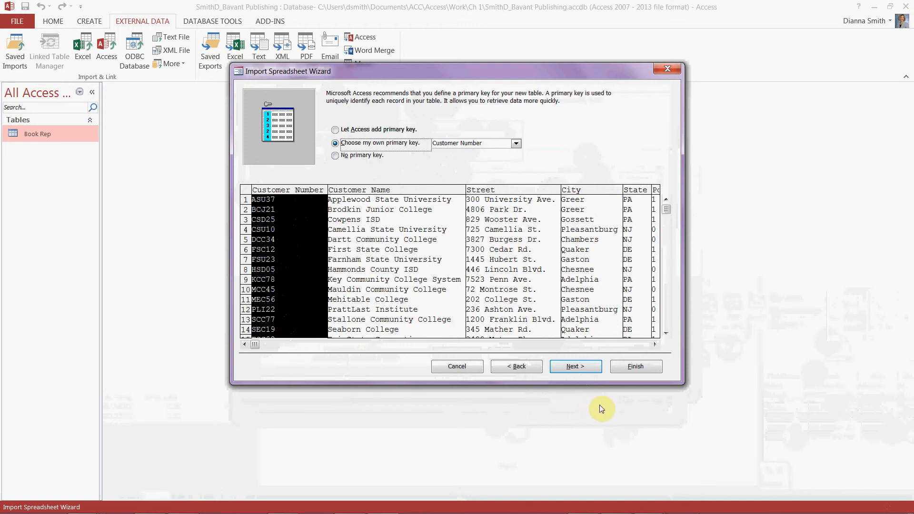
{"action": "left_click", "coordinate": [574, 367]}
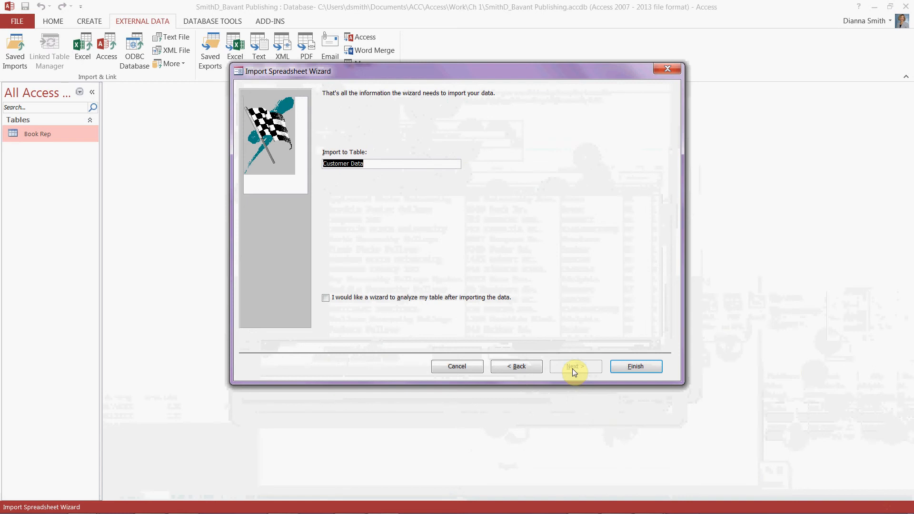
- Name the destination table Customer and finish the spreadsheet import
{"action": "left_click", "coordinate": [385, 167]}
{"action": "key", "text": "BackSpace"}
{"action": "key", "text": "BackSpace"}
{"action": "key", "text": "BackSpace"}
{"action": "key", "text": "BackSpace"}
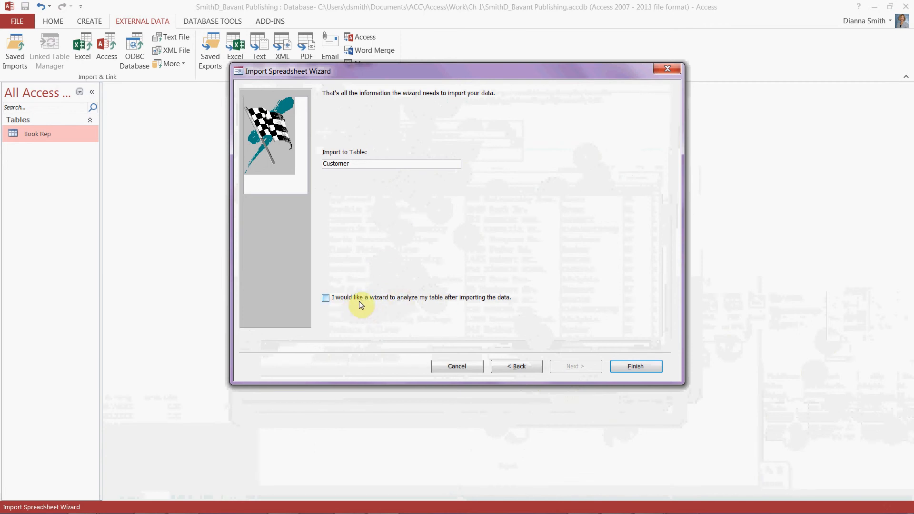
{"action": "left_click", "coordinate": [624, 368]}
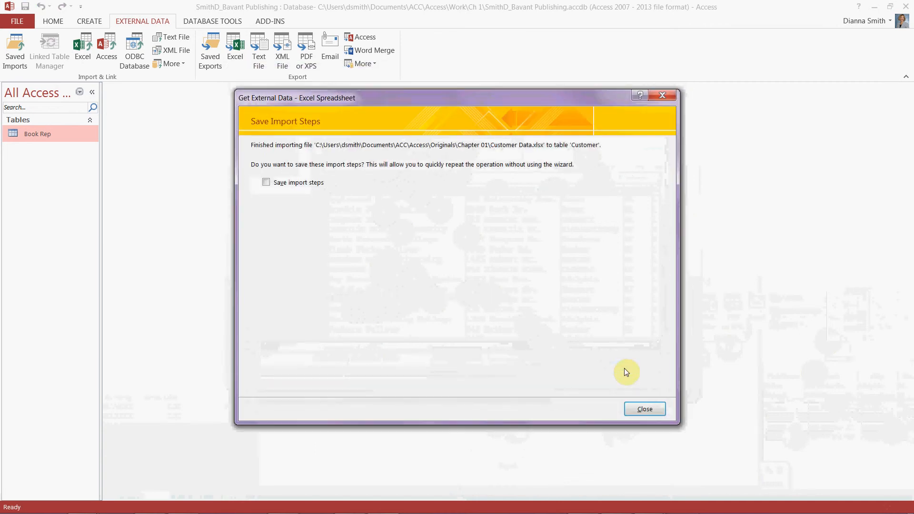
- Save the import steps with the description "Import data from Customer Data workbook into Customer table"
{"action": "left_click", "coordinate": [266, 183]}
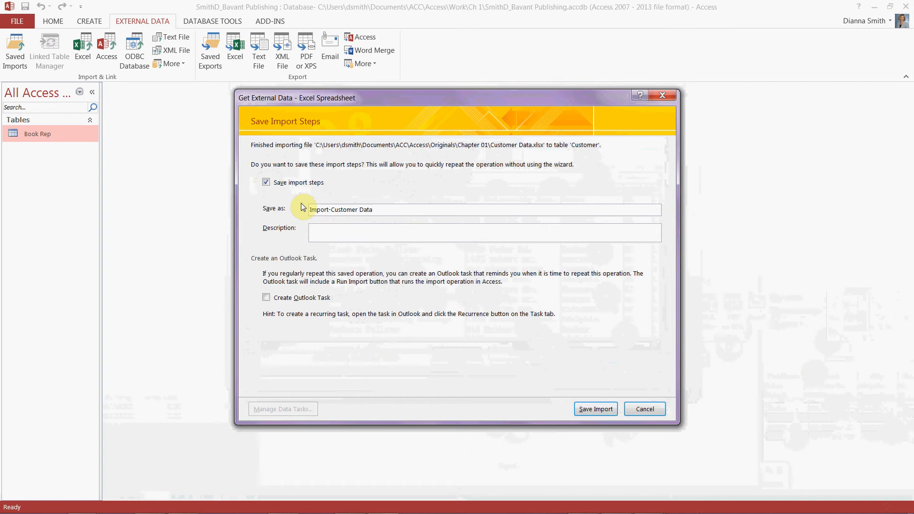
{"action": "left_click", "coordinate": [325, 236]}
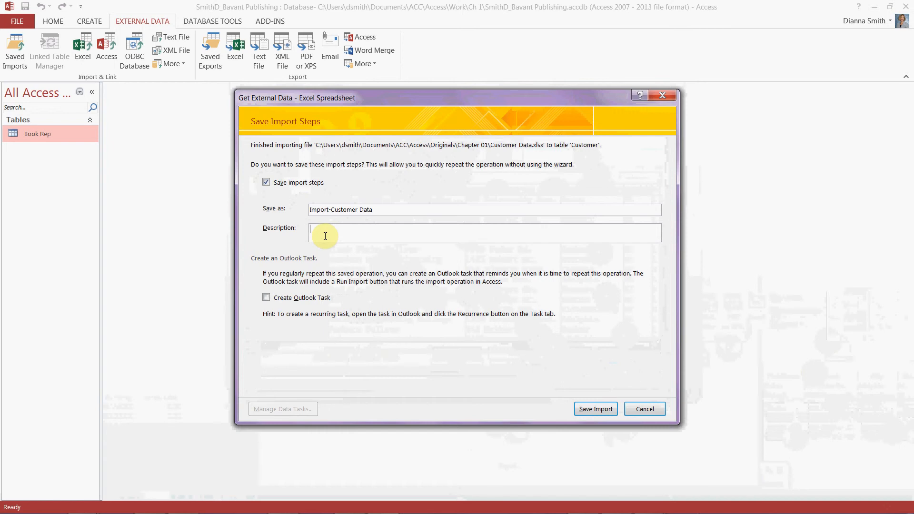
{"action": "type", "text": "Import data from Customer Data workbook into Customer"}
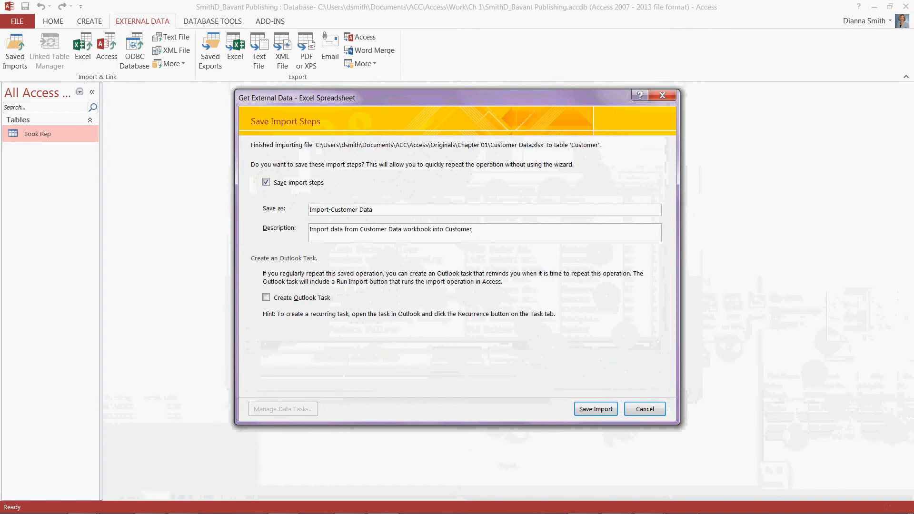
{"action": "type", "text": " table"}
{"action": "left_click", "coordinate": [602, 412]}
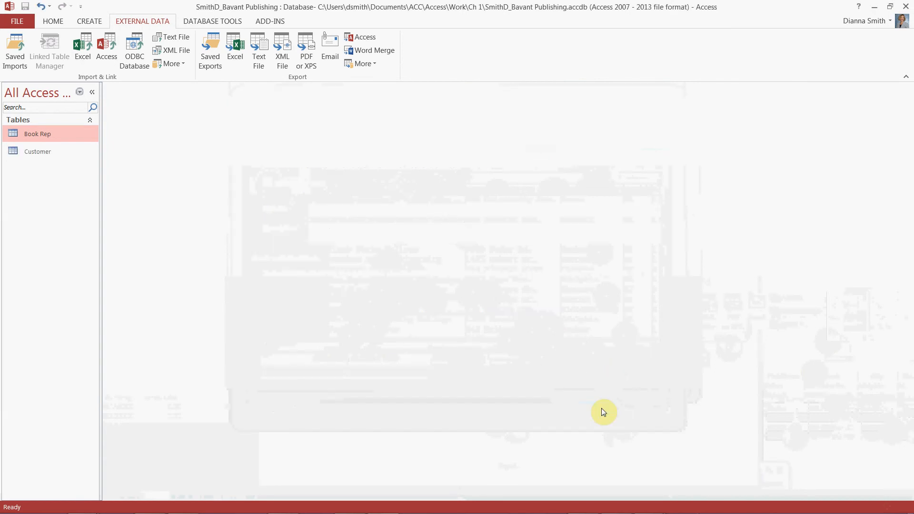
- Open the Customer table and switch it to Design view
{"action": "double_click", "coordinate": [31, 152]}
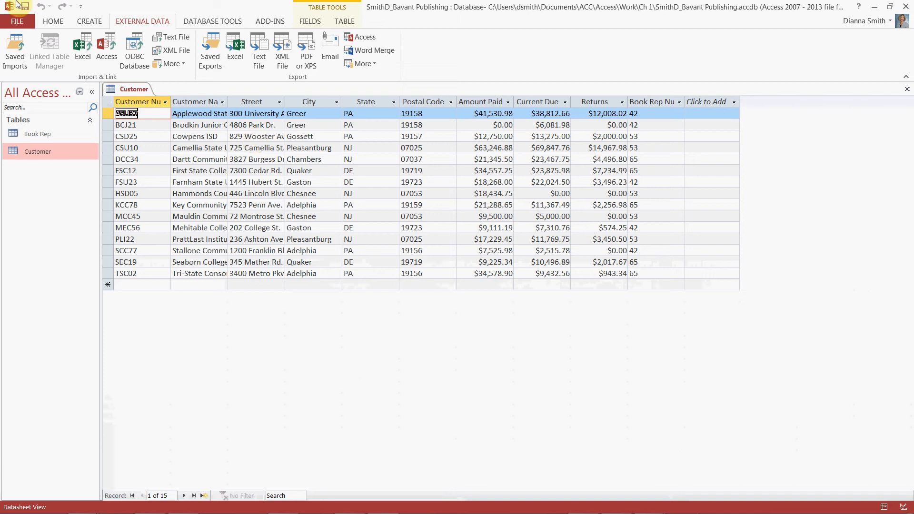
{"action": "left_click", "coordinate": [47, 26]}
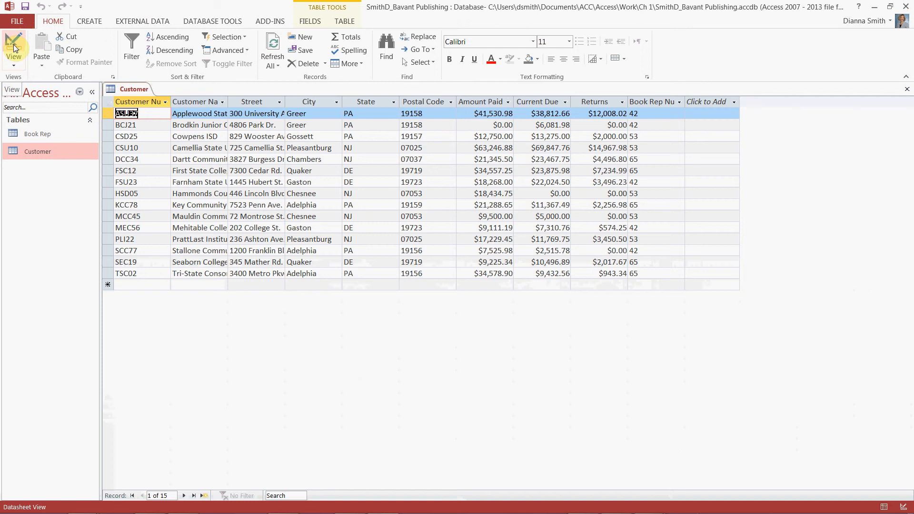
{"action": "left_click", "coordinate": [13, 65]}
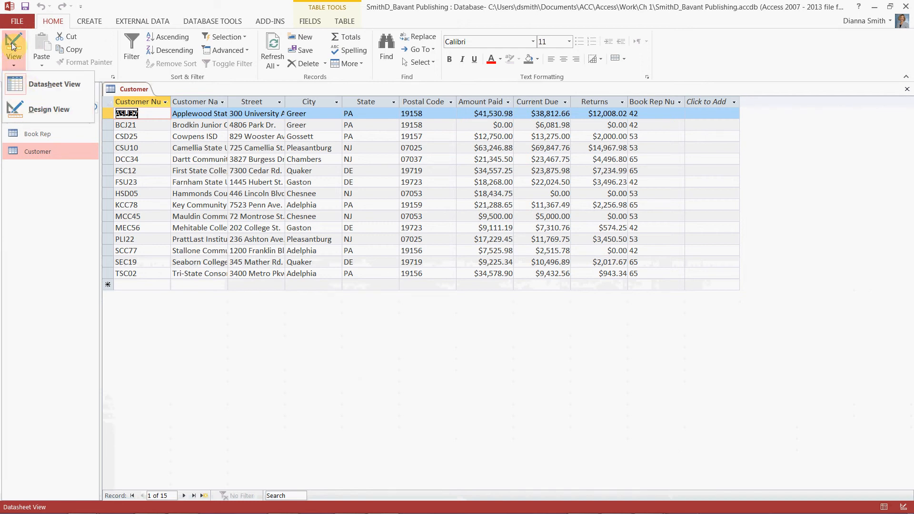
{"action": "left_click", "coordinate": [13, 45]}
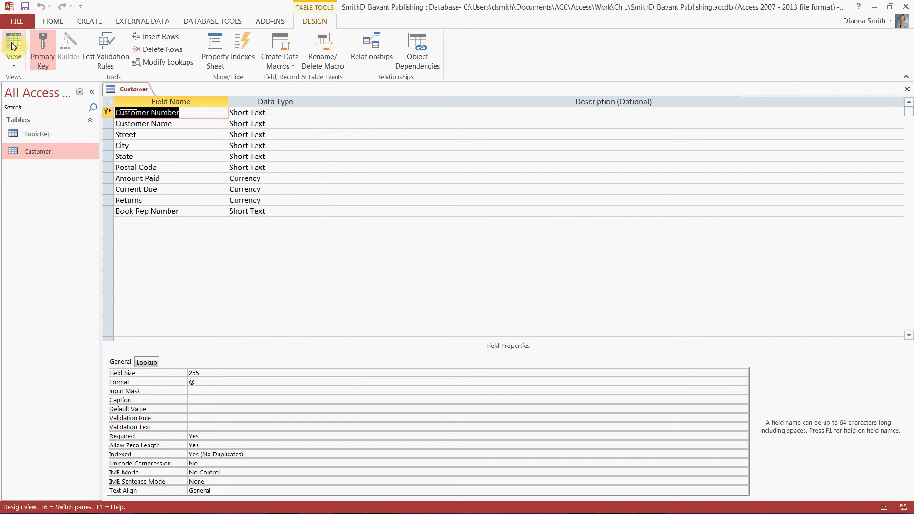
- Toggle the Customer table between Datasheet view and Design view to compare them, ending in Design view
{"action": "left_click", "coordinate": [13, 45]}
{"action": "left_click", "coordinate": [13, 45]}
{"action": "left_click", "coordinate": [13, 45]}
{"action": "left_click", "coordinate": [13, 45]}
{"action": "left_click", "coordinate": [13, 45]}
{"action": "left_click", "coordinate": [13, 45]}
{"action": "left_click", "coordinate": [16, 64]}
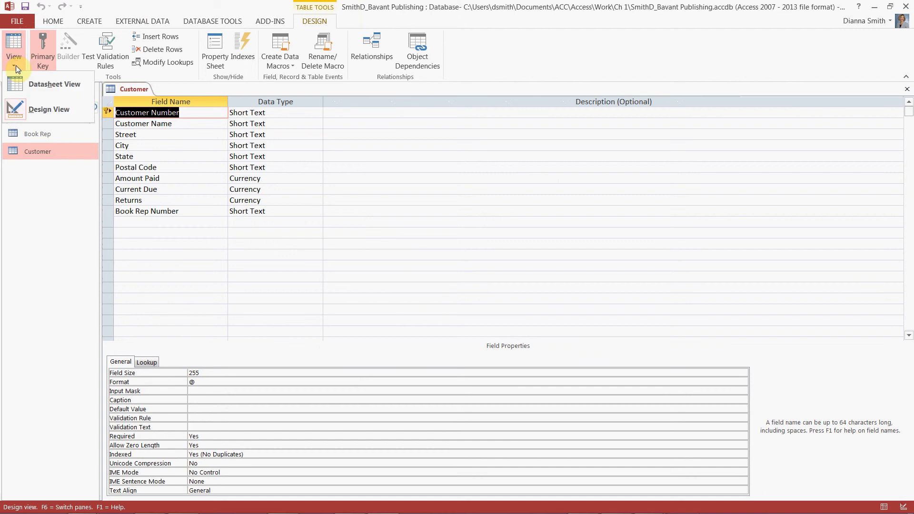
{"action": "left_click", "coordinate": [14, 42]}
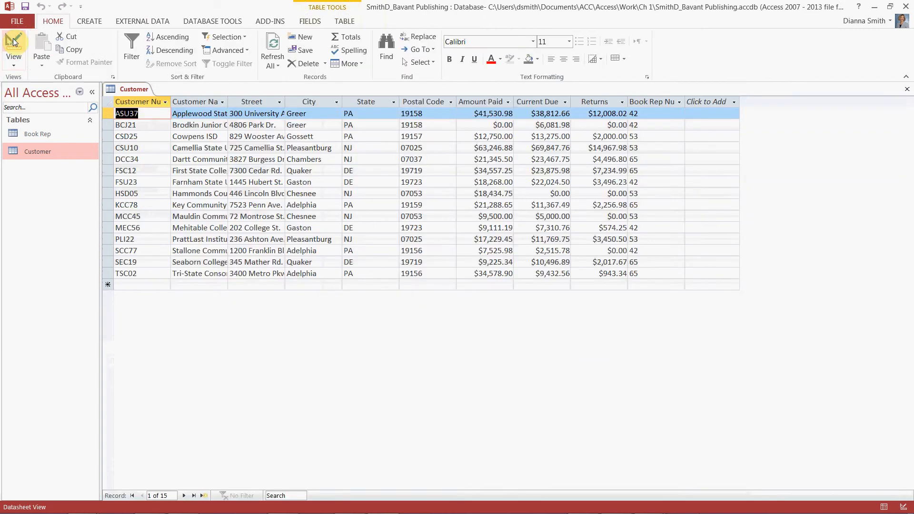
{"action": "left_click", "coordinate": [13, 41]}
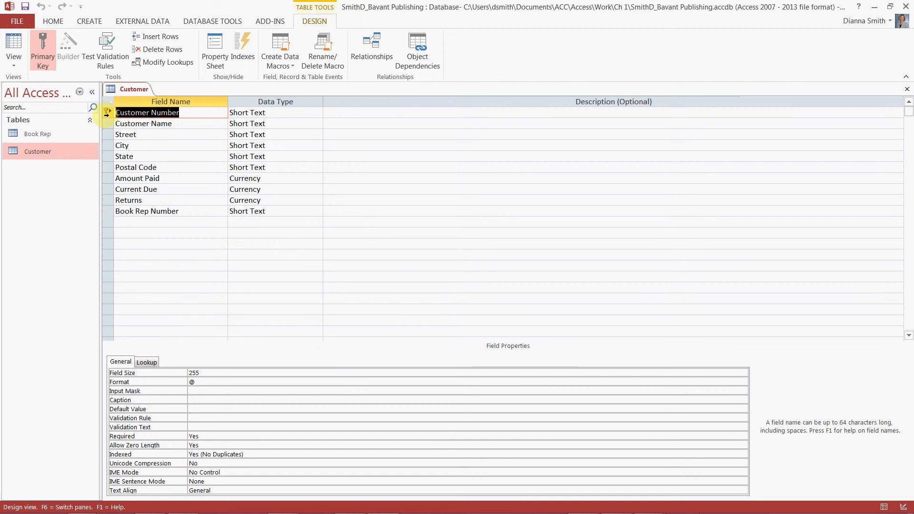
- Give the Customer Number field the description "Customer number (three uppercase letters followed by 2-digit number)"
{"action": "mouse_move", "coordinate": [105, 113]}
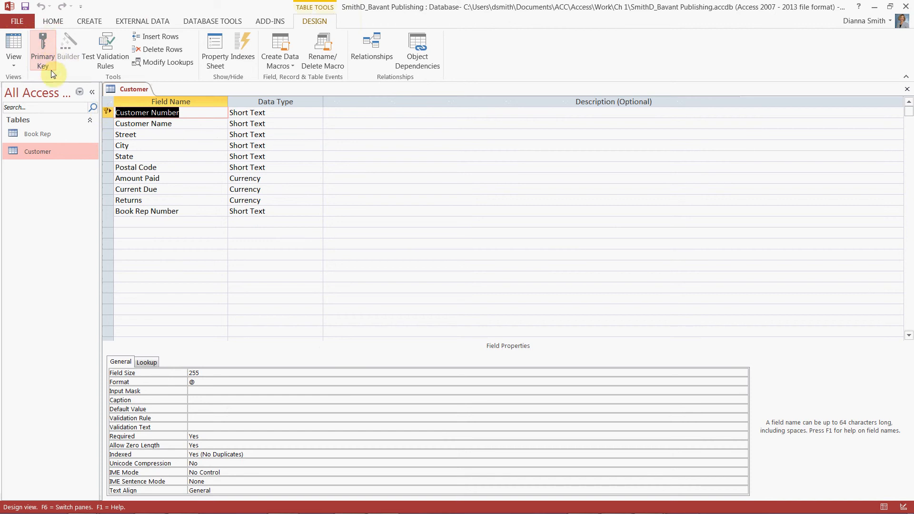
{"action": "left_click", "coordinate": [330, 112]}
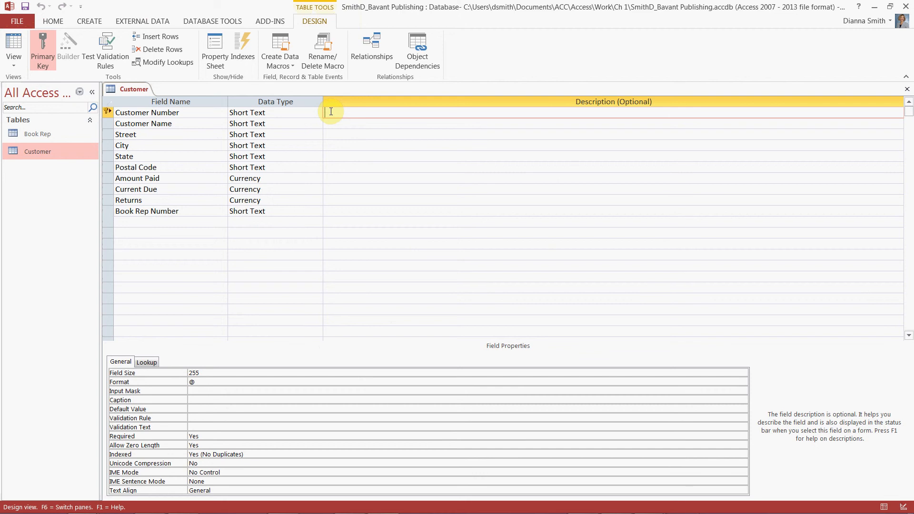
{"action": "type", "text": "Customer number (three uppercase le"}
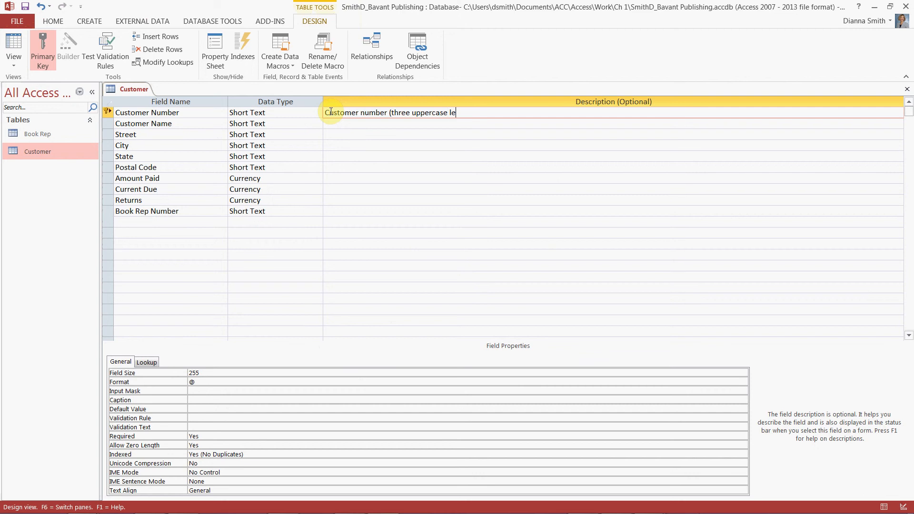
{"action": "type", "text": "tters followed by 2-digit number"}
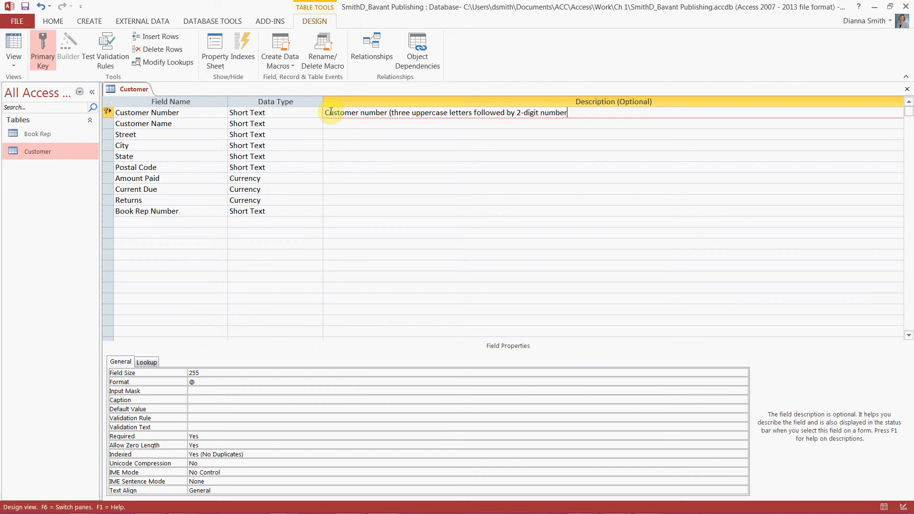
{"action": "type", "text": ")"}
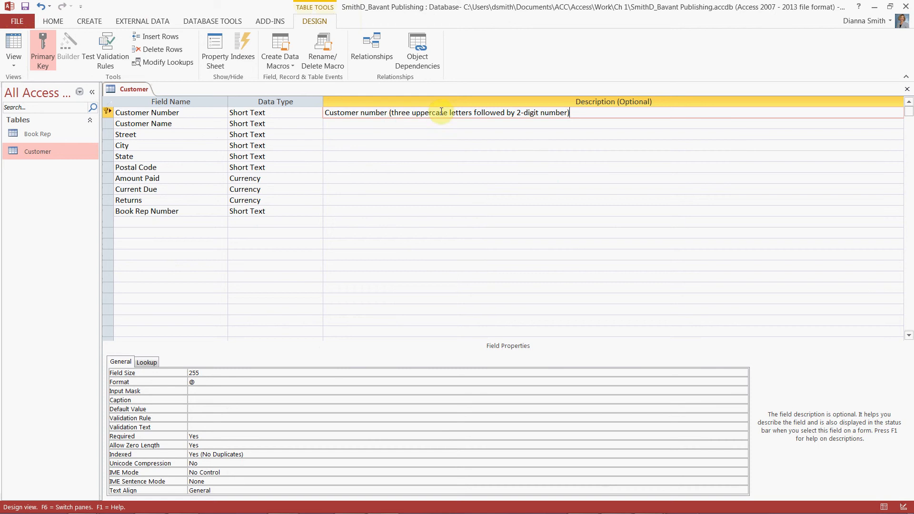
{"action": "left_click", "coordinate": [569, 125]}
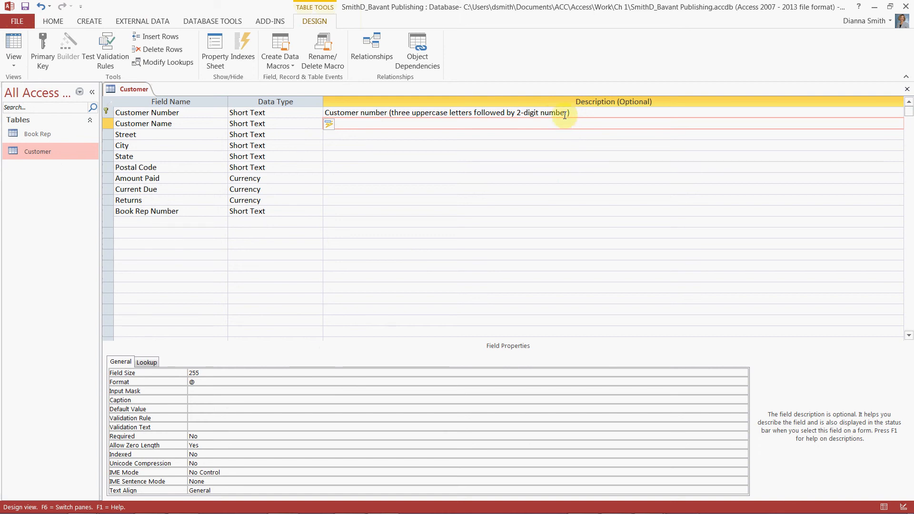
- Set the Customer Number field's size to 5 and its caption to "CU #"
{"action": "left_click", "coordinate": [563, 112]}
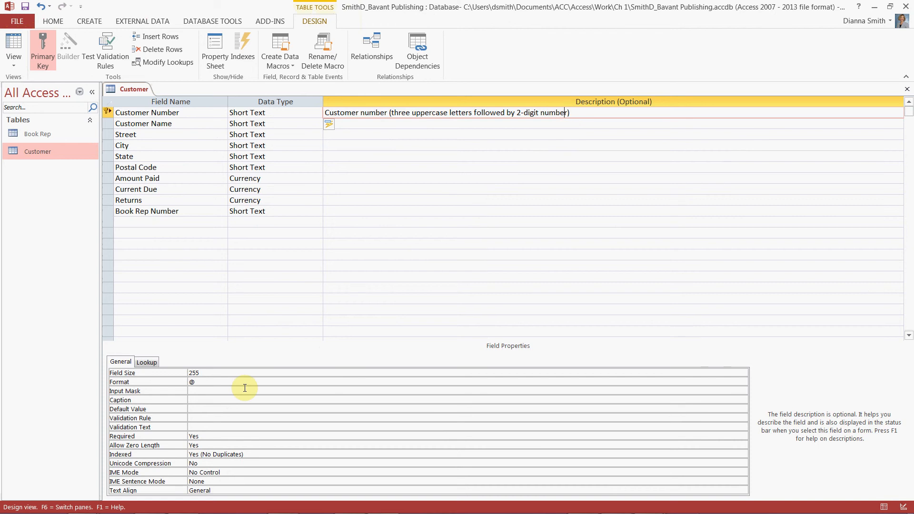
{"action": "left_click", "coordinate": [209, 373]}
{"action": "left_click", "coordinate": [133, 374]}
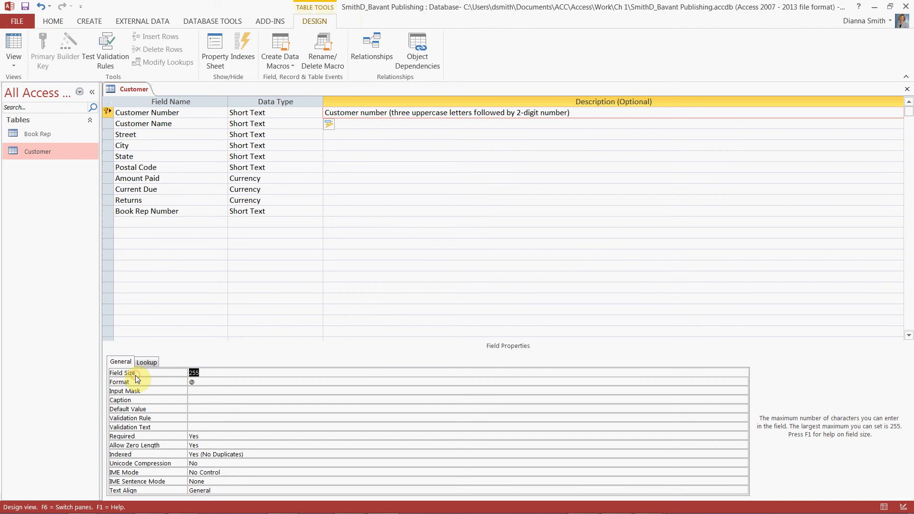
{"action": "type", "text": "5"}
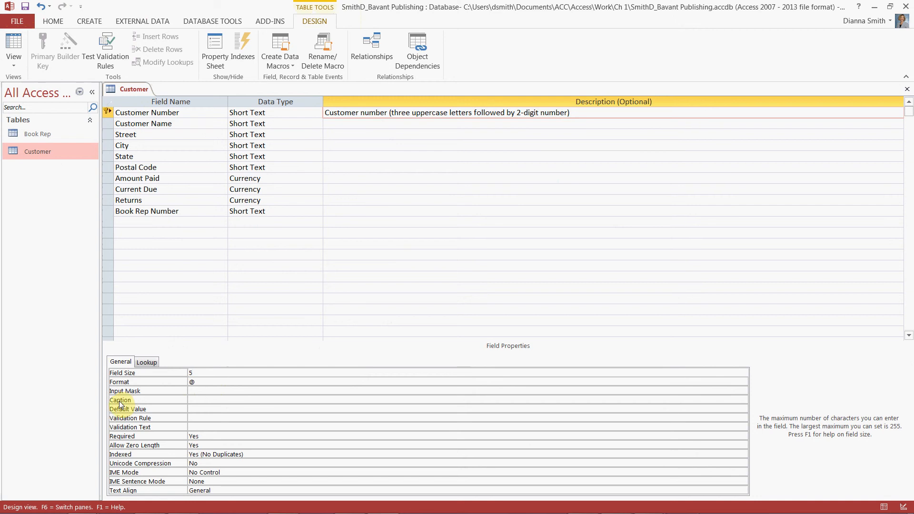
{"action": "left_click", "coordinate": [198, 399]}
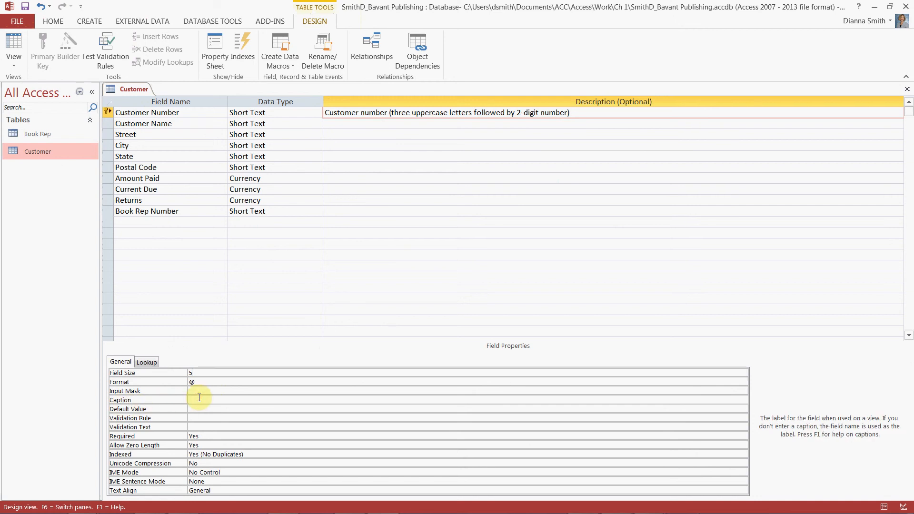
{"action": "type", "text": "CU"}
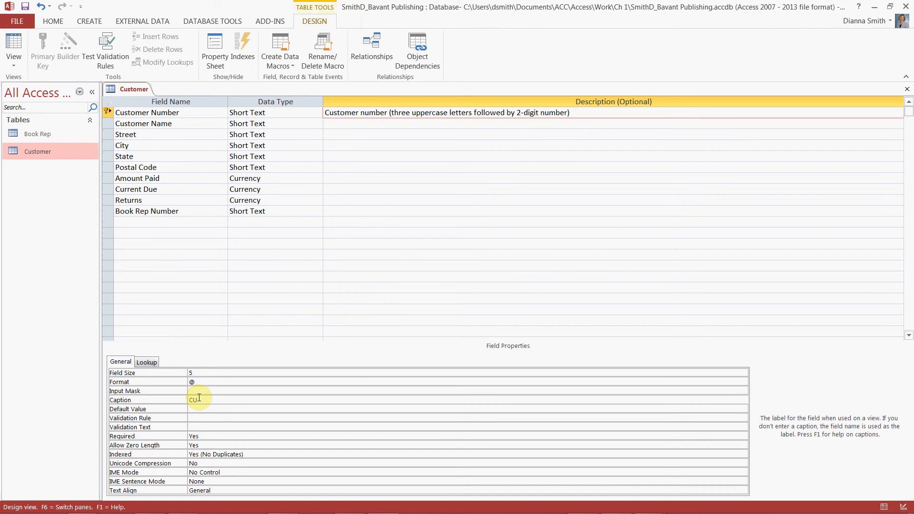
{"action": "type", "text": " #"}
- Examine the properties of the fields from Customer Name to Book Rep Number, and recheck the Customer Number caption
{"action": "left_click", "coordinate": [151, 123]}
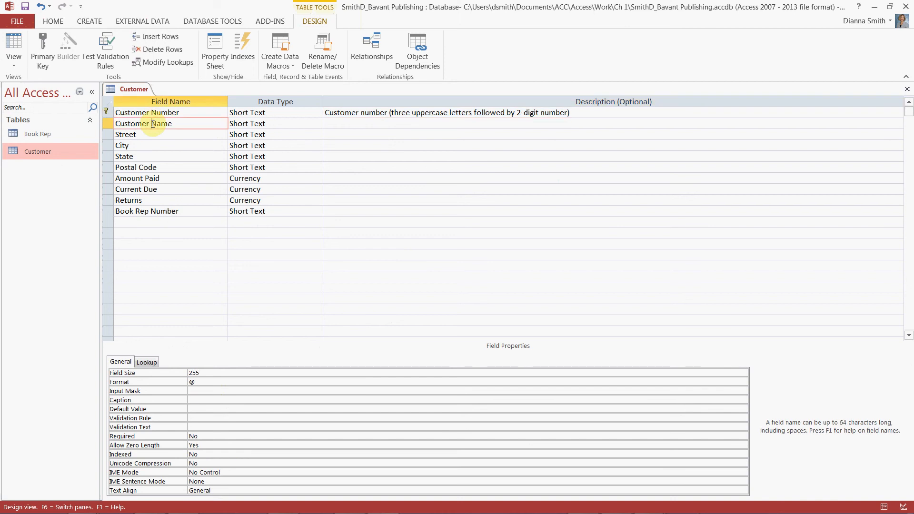
{"action": "left_click", "coordinate": [147, 134]}
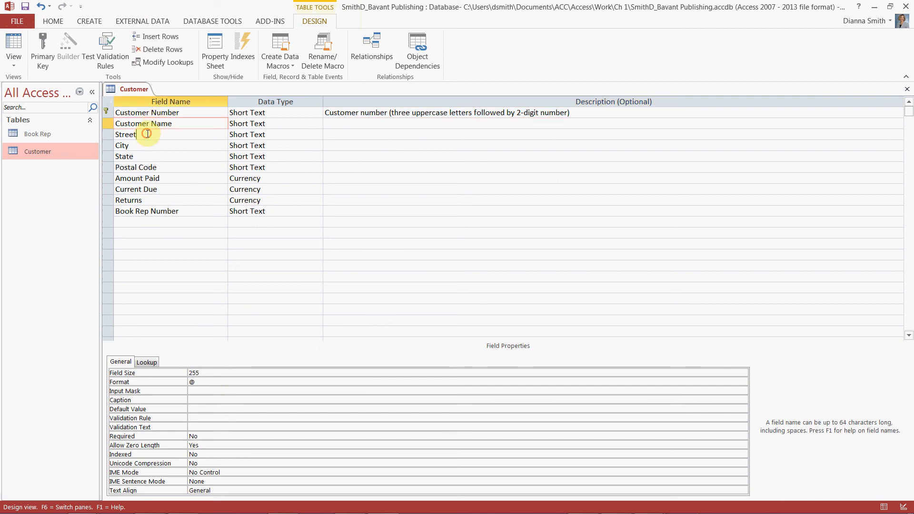
{"action": "left_click", "coordinate": [148, 145]}
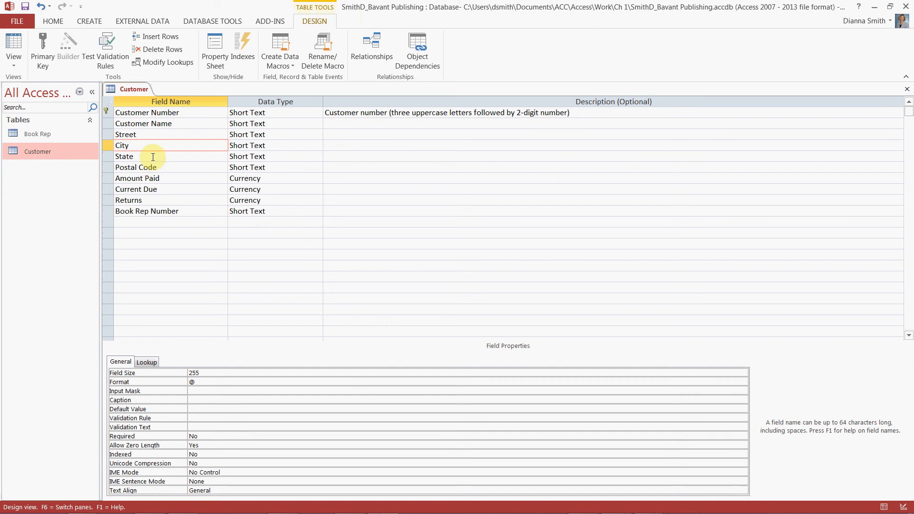
{"action": "left_click", "coordinate": [151, 156]}
{"action": "left_click", "coordinate": [164, 169]}
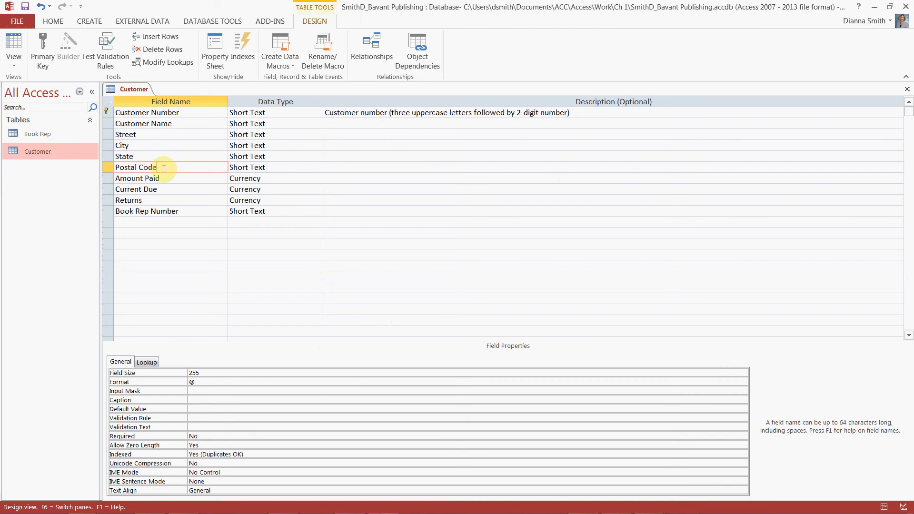
{"action": "left_click", "coordinate": [170, 179]}
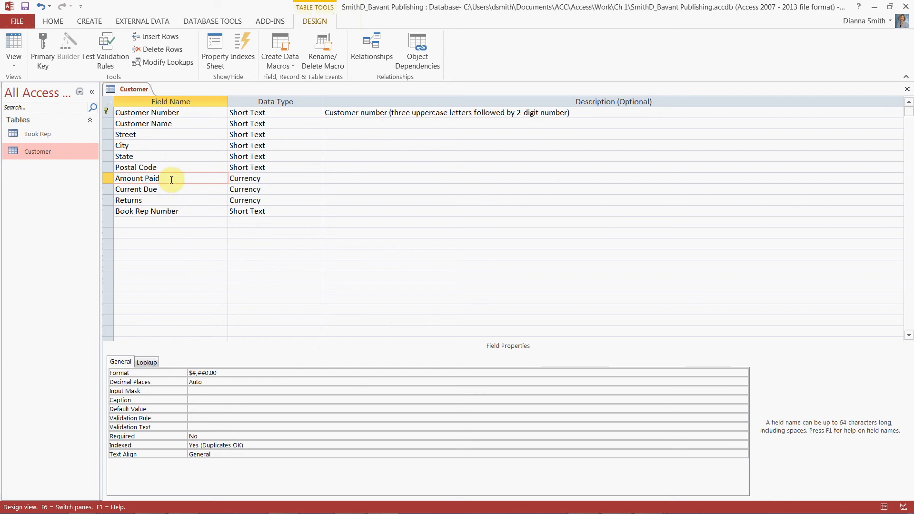
{"action": "left_click", "coordinate": [171, 189]}
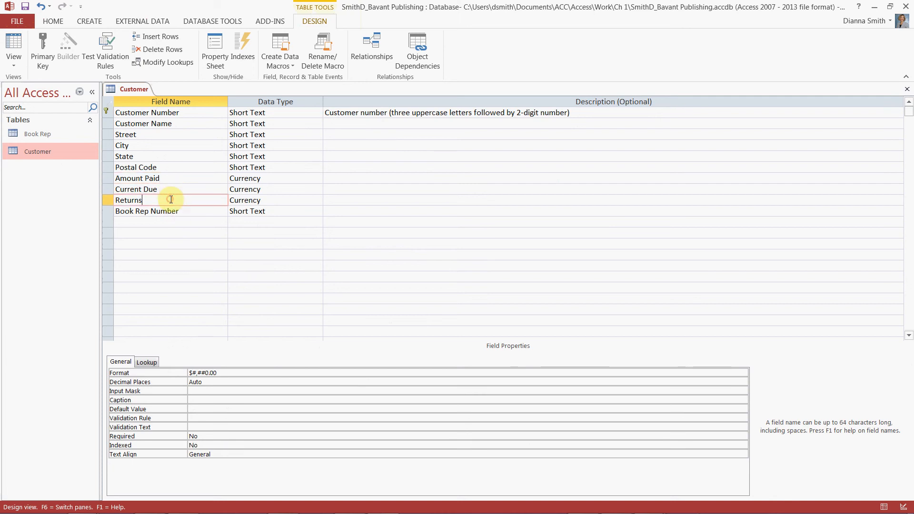
{"action": "left_click", "coordinate": [189, 211]}
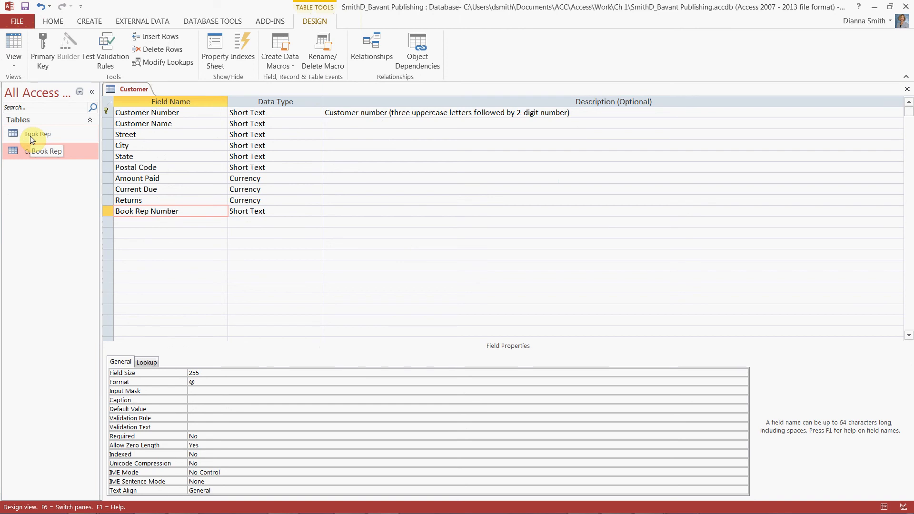
{"action": "left_click", "coordinate": [259, 112]}
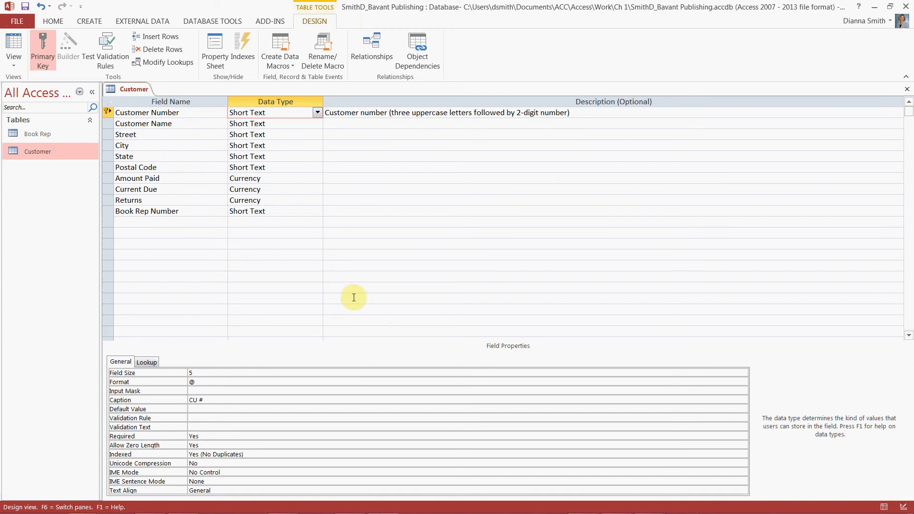
{"action": "left_click", "coordinate": [257, 400]}
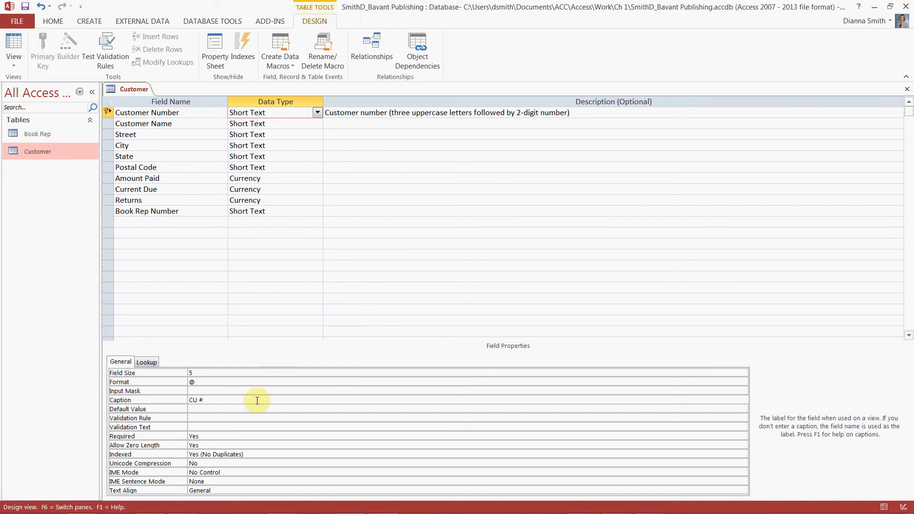
- Set the field size of the Customer Name field to 30
{"action": "left_click", "coordinate": [191, 122]}
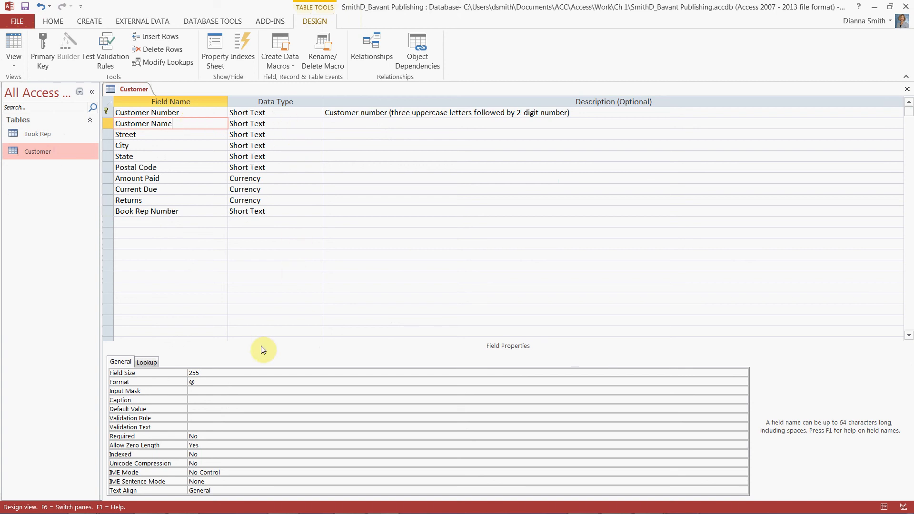
{"action": "left_click", "coordinate": [206, 371]}
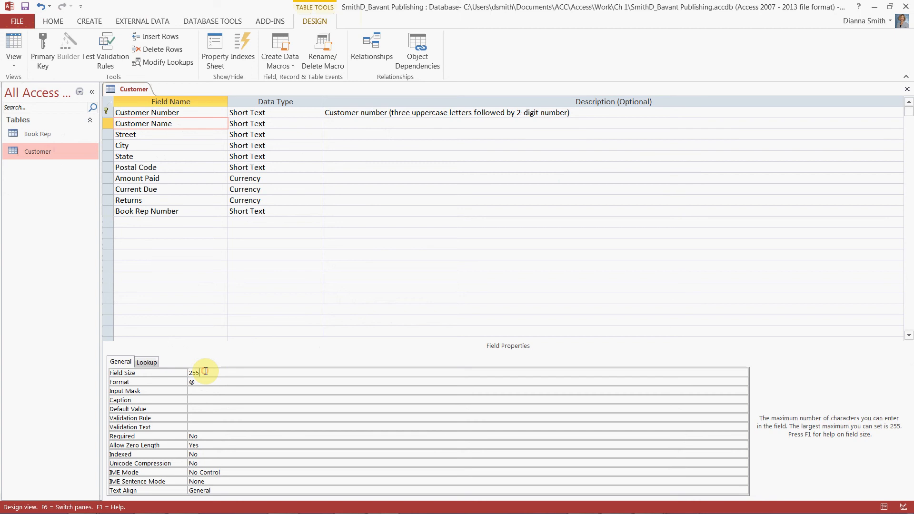
{"action": "type", "text": "30"}
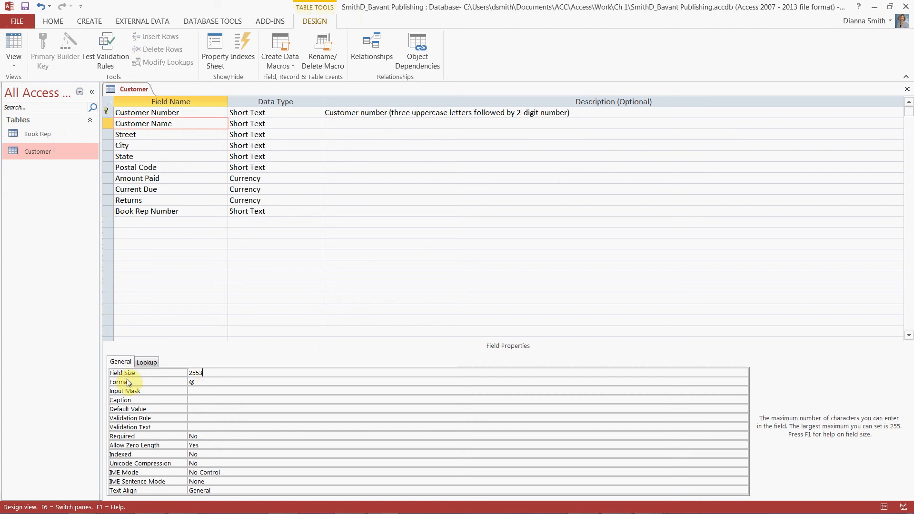
{"action": "key", "text": "BackSpace"}
{"action": "key", "text": "BackSpace"}
{"action": "key", "text": "BackSpace"}
{"action": "key", "text": "BackSpace"}
{"action": "key", "text": "BackSpace"}
{"action": "type", "text": "30"}
{"action": "left_click", "coordinate": [128, 382]}
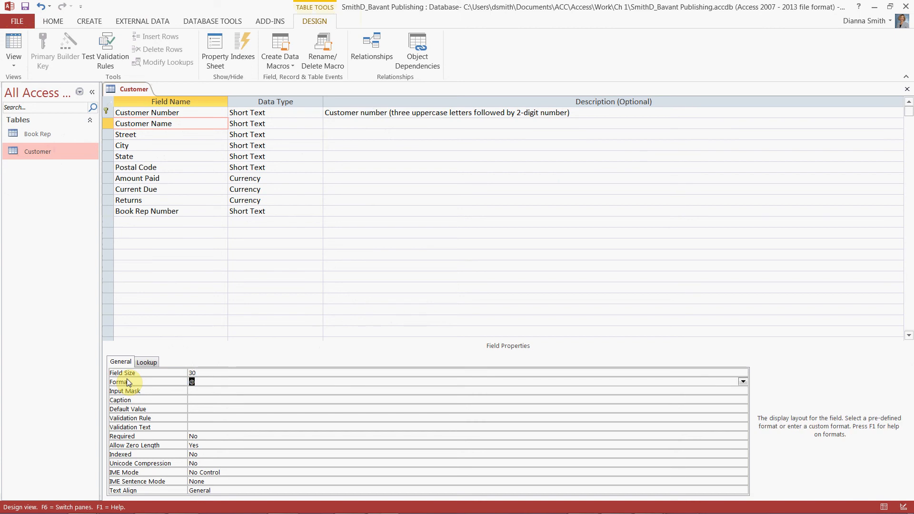
- Set the field size of the Street field to 20
{"action": "left_click", "coordinate": [184, 137]}
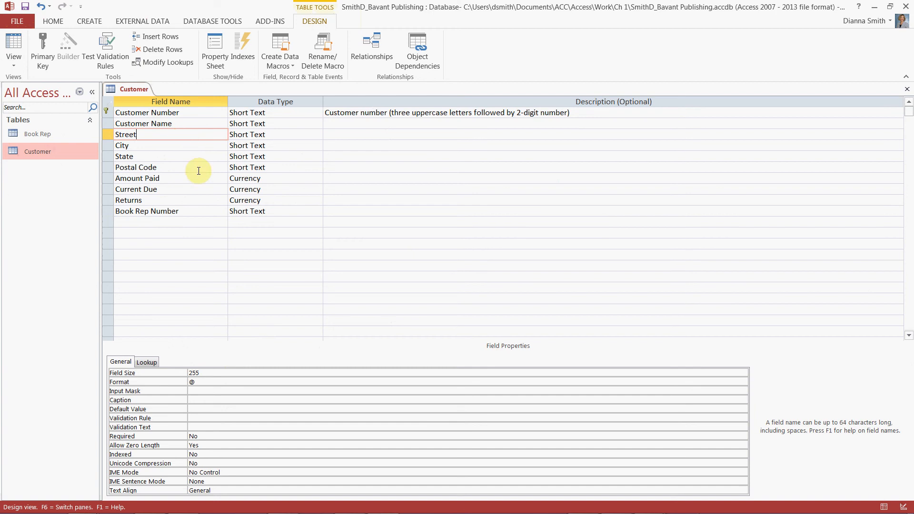
{"action": "left_click", "coordinate": [204, 373]}
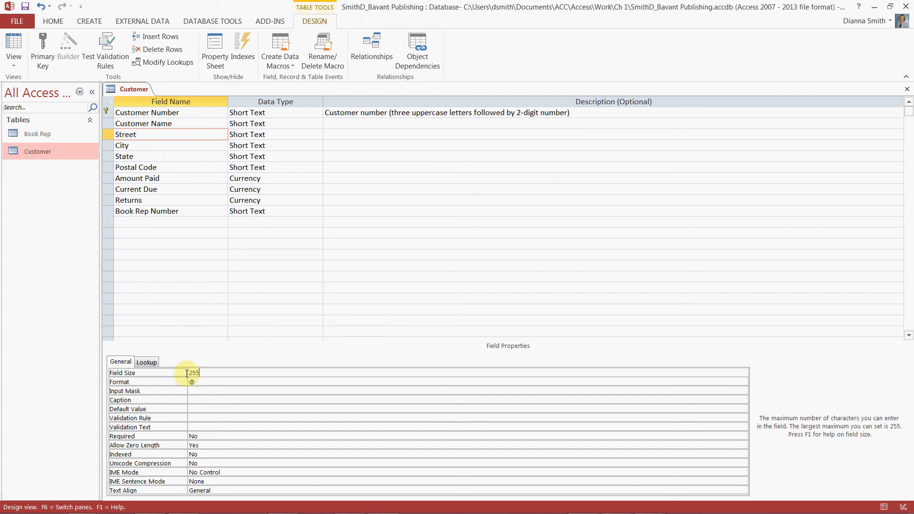
{"action": "left_click", "coordinate": [159, 376]}
{"action": "key", "text": "Delete"}
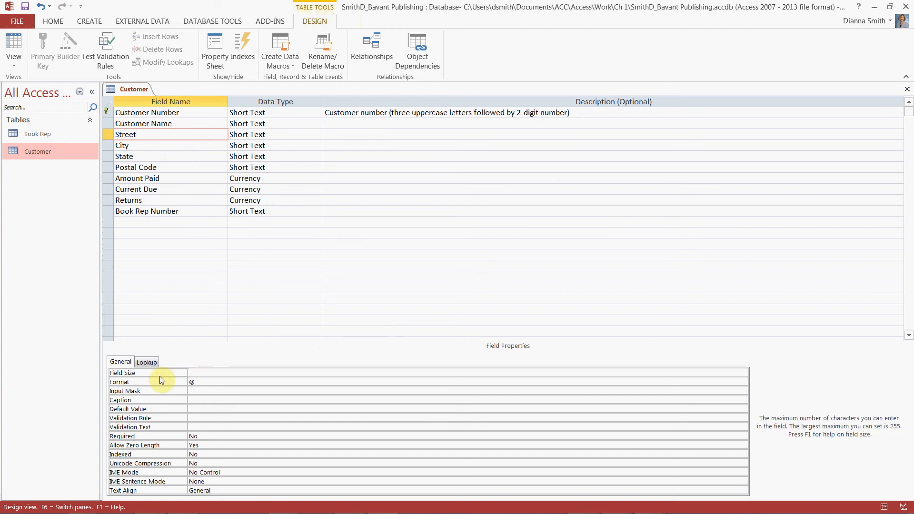
{"action": "type", "text": "20"}
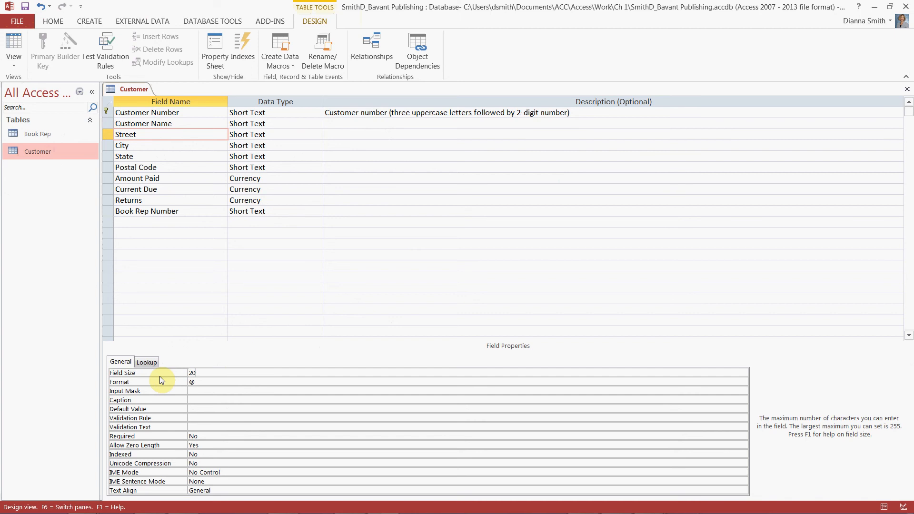
- Set the field size of the City field to 20
{"action": "key", "text": "Tab"}
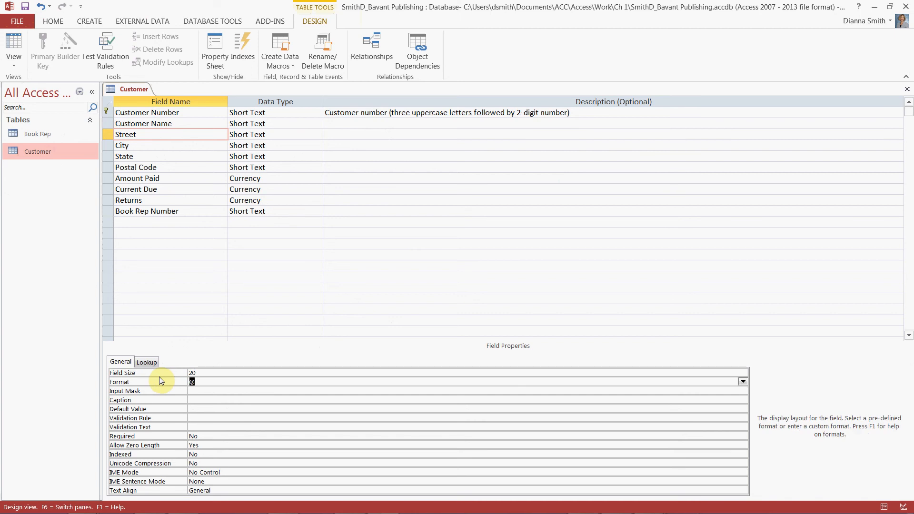
{"action": "left_click", "coordinate": [158, 148]}
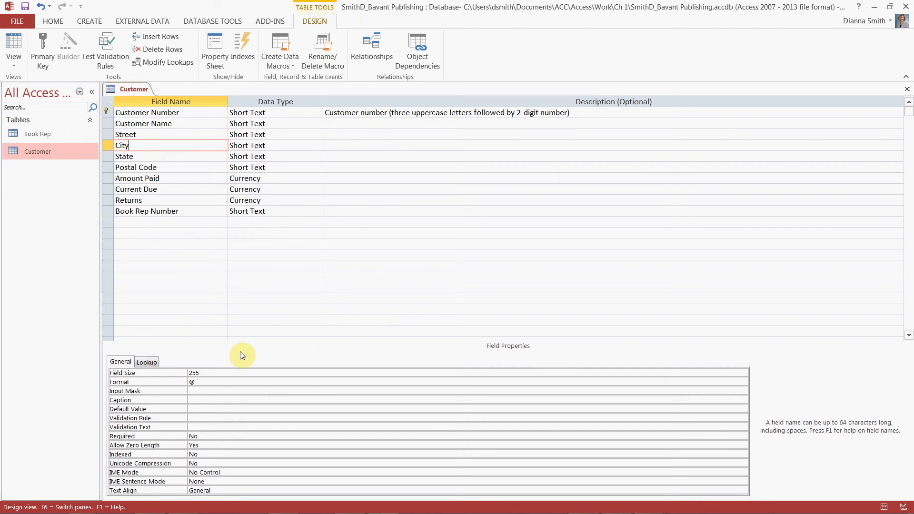
{"action": "left_click", "coordinate": [221, 373]}
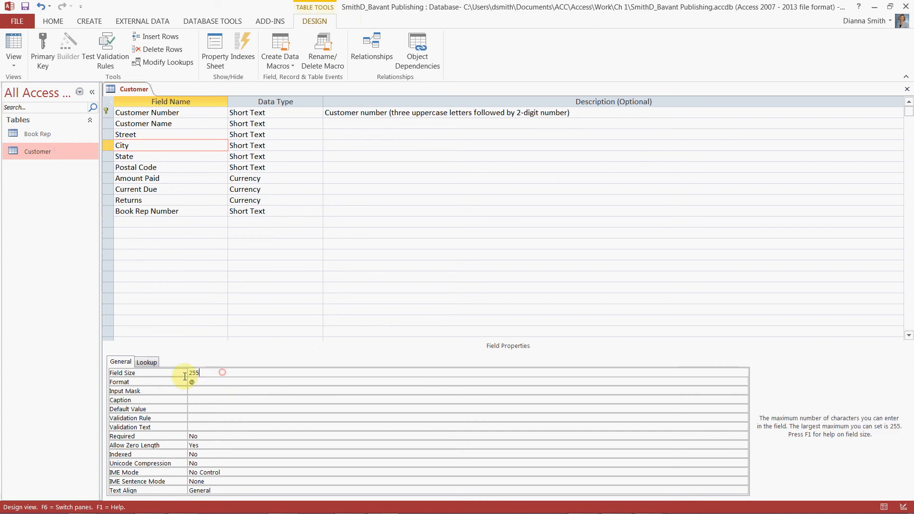
{"action": "left_click", "coordinate": [160, 381]}
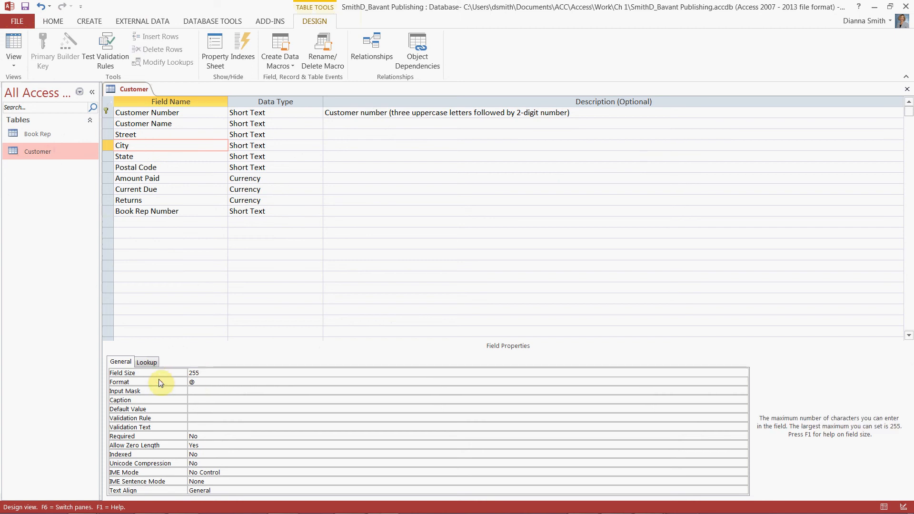
{"action": "type", "text": "2"}
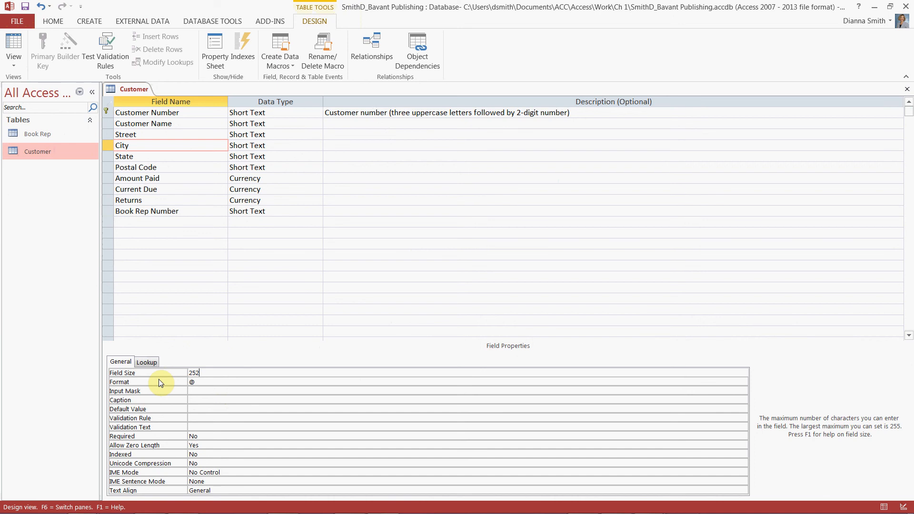
{"action": "key", "text": "BackSpace"}
{"action": "key", "text": "BackSpace"}
{"action": "type", "text": "0"}
{"action": "left_click", "coordinate": [161, 382]}
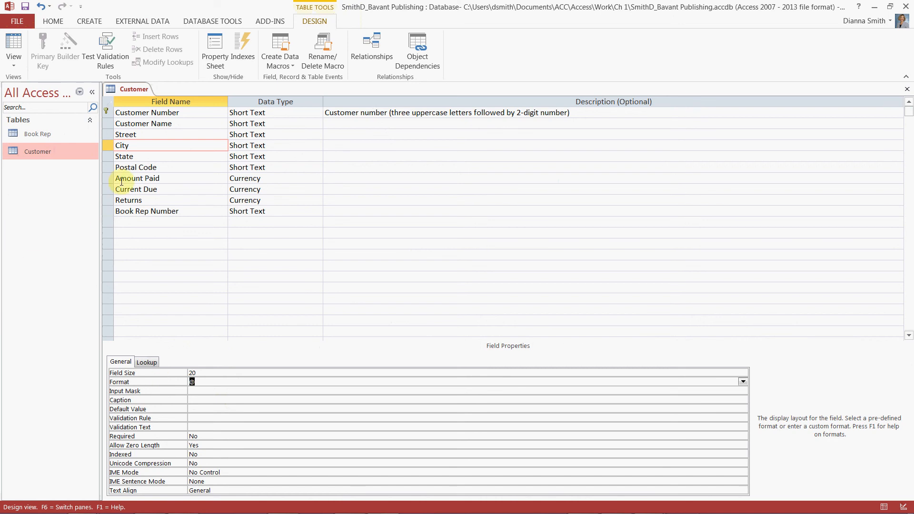
- Set the field size of the State field to 2
{"action": "left_click", "coordinate": [130, 157]}
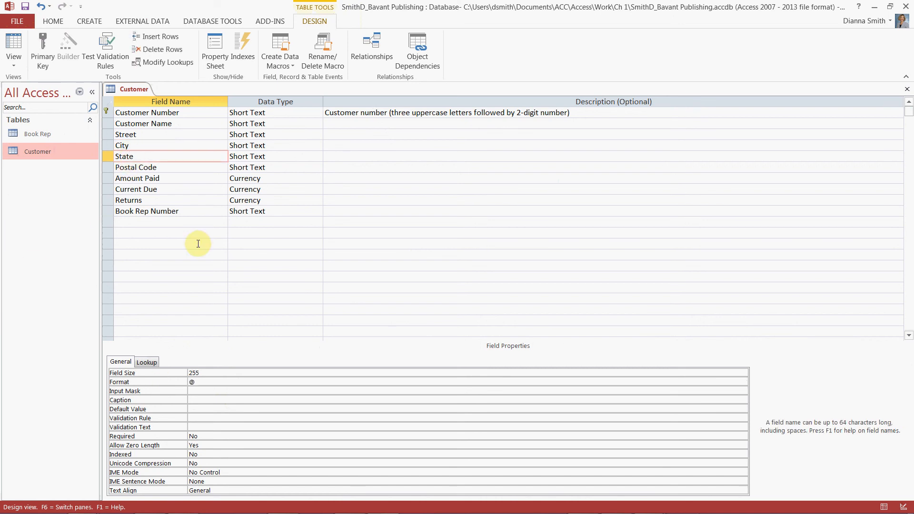
{"action": "left_click", "coordinate": [211, 371]}
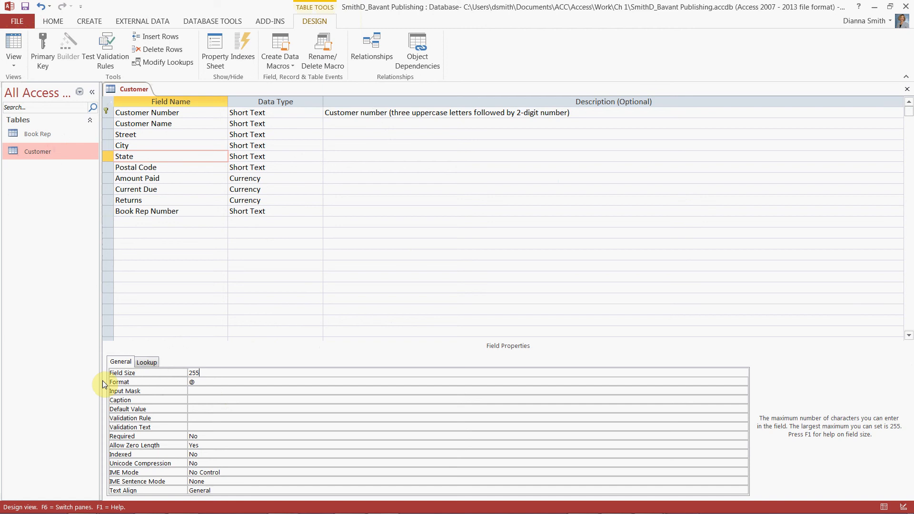
{"action": "key", "text": "BackSpace"}
{"action": "key", "text": "BackSpace"}
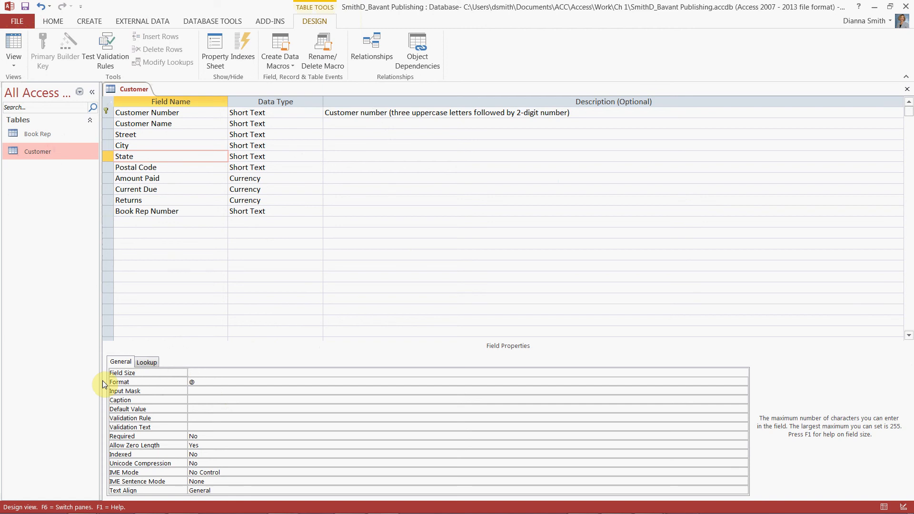
{"action": "key", "text": "Tab"}
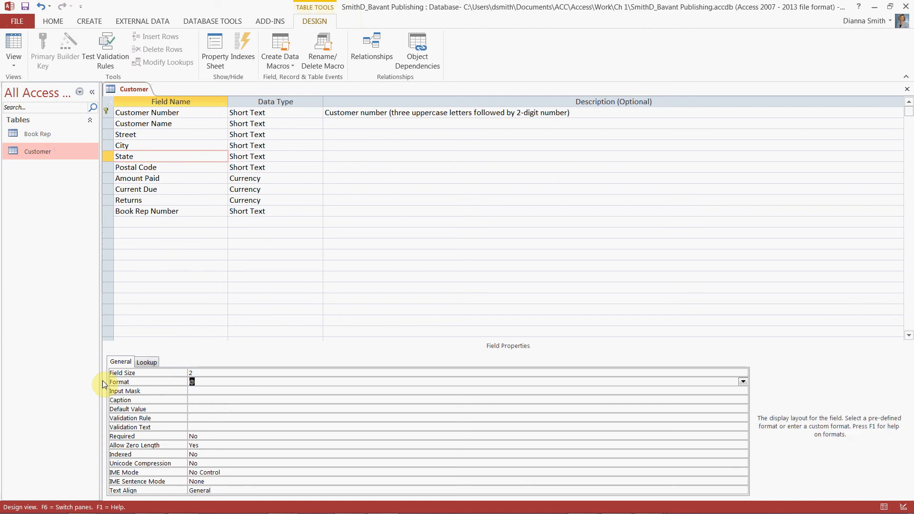
- Set the field size of the Postal Code field to 5
{"action": "left_click", "coordinate": [170, 166]}
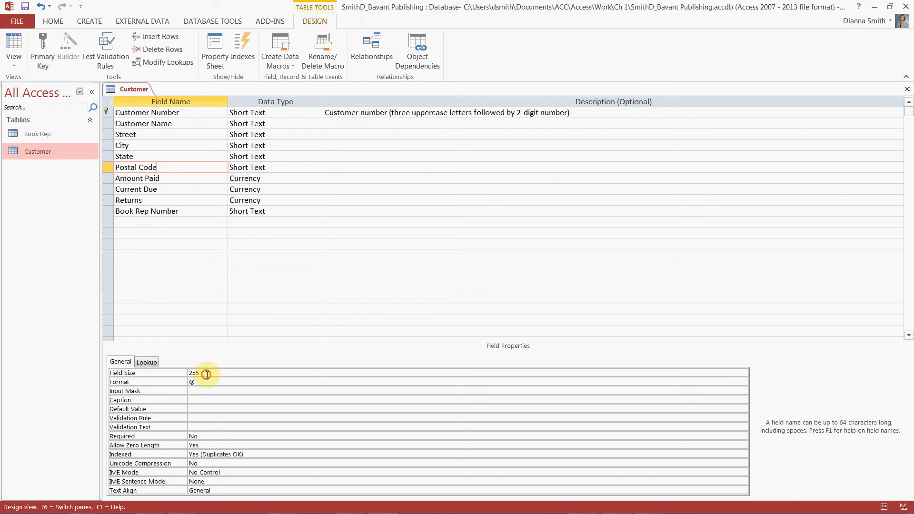
{"action": "left_click", "coordinate": [204, 374]}
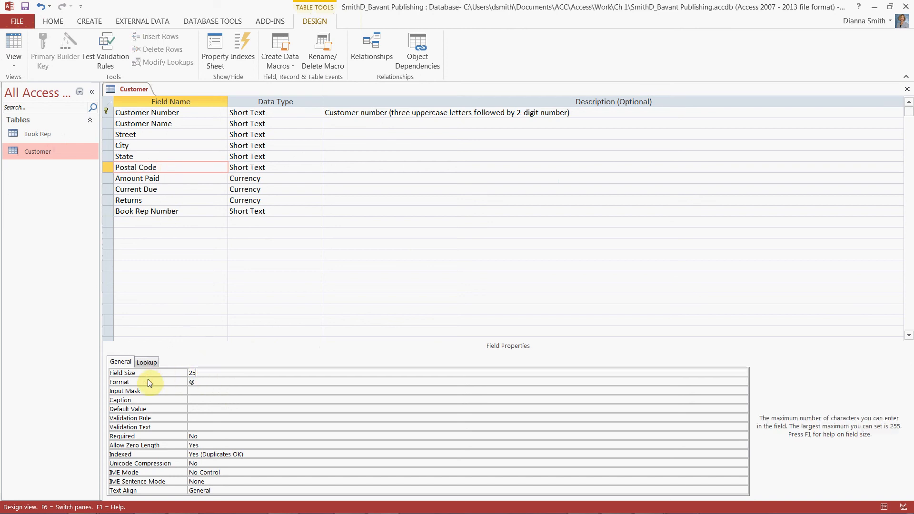
{"action": "key", "text": "BackSpace"}
{"action": "key", "text": "BackSpace"}
{"action": "type", "text": "5"}
{"action": "key", "text": "Tab"}
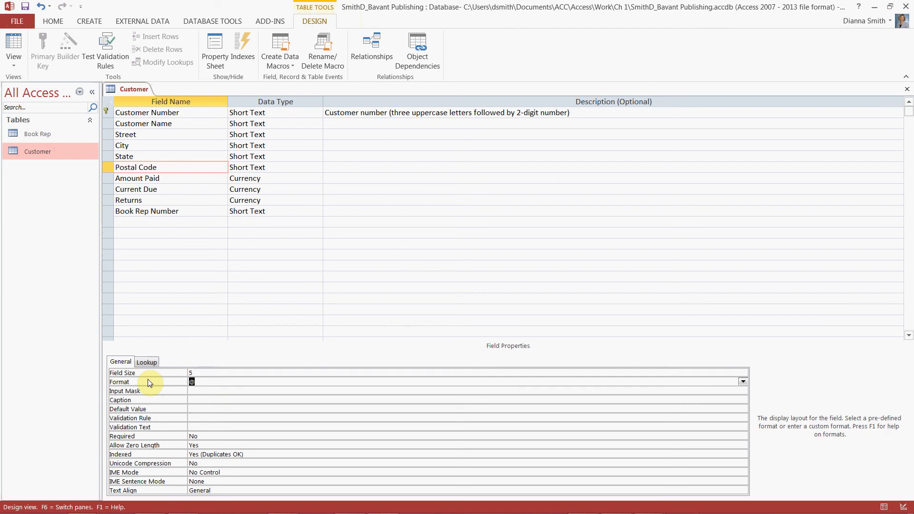
- Set the field size of the Book Rep Number field to 2
{"action": "left_click", "coordinate": [283, 210]}
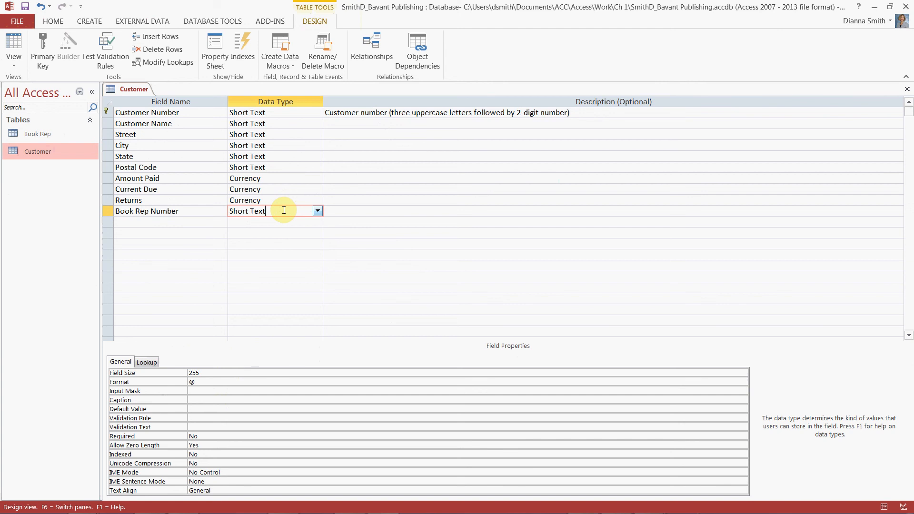
{"action": "left_click", "coordinate": [208, 374]}
{"action": "left_click", "coordinate": [121, 383]}
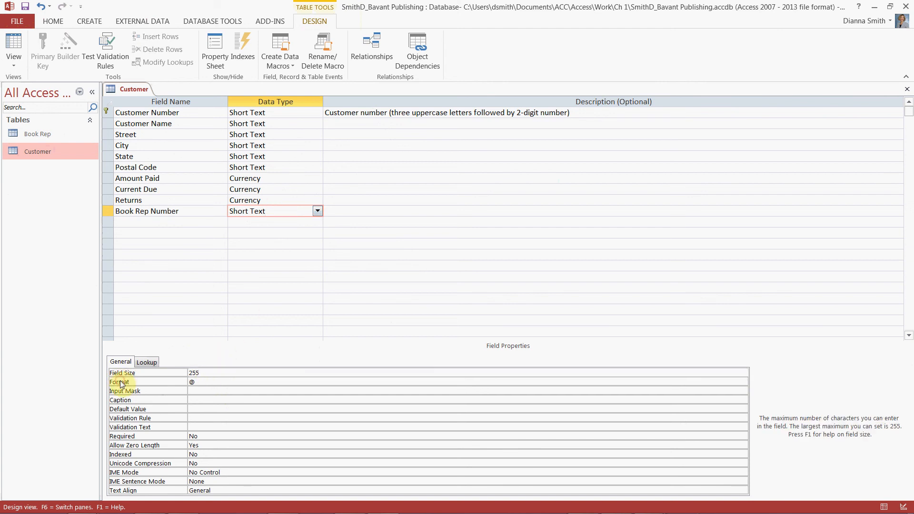
{"action": "key", "text": "BackSpace"}
{"action": "key", "text": "BackSpace"}
{"action": "type", "text": "2"}
{"action": "left_click", "coordinate": [120, 384]}
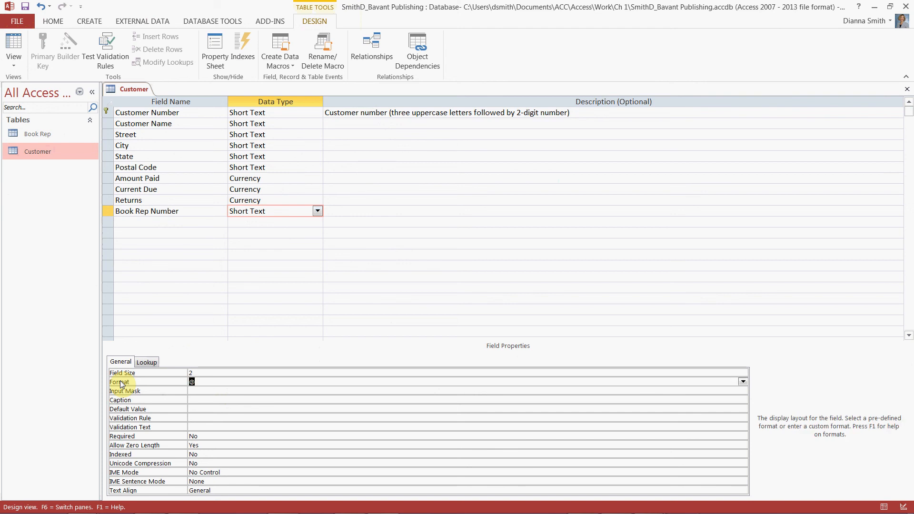
- Give the Book Rep Number field the description "Book Rep Number (number of book rep for customer)" and the caption "BR #"
{"action": "left_click", "coordinate": [413, 209]}
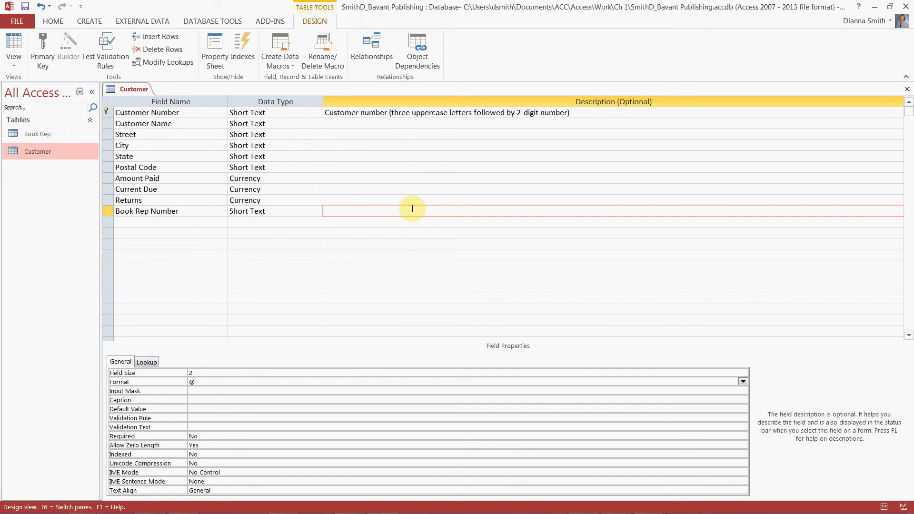
{"action": "type", "text": "Book Rep Number (number of book rep"}
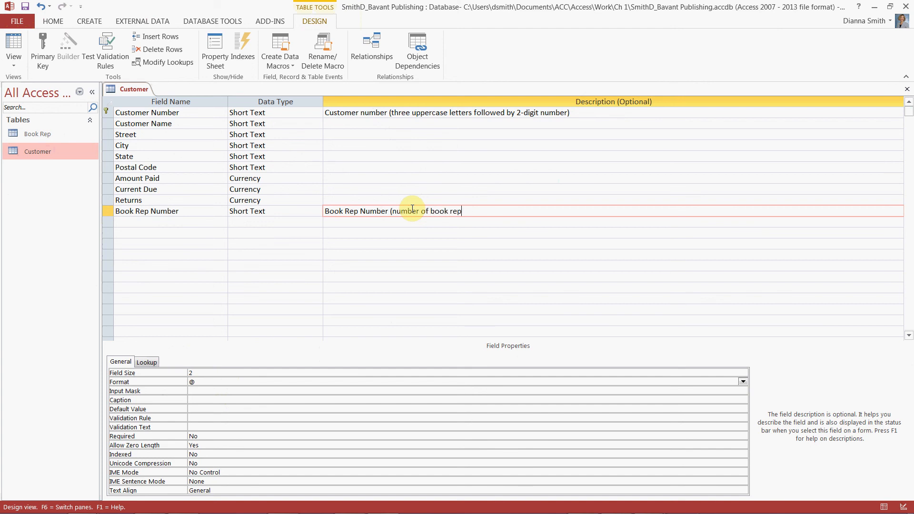
{"action": "type", "text": " for customer)"}
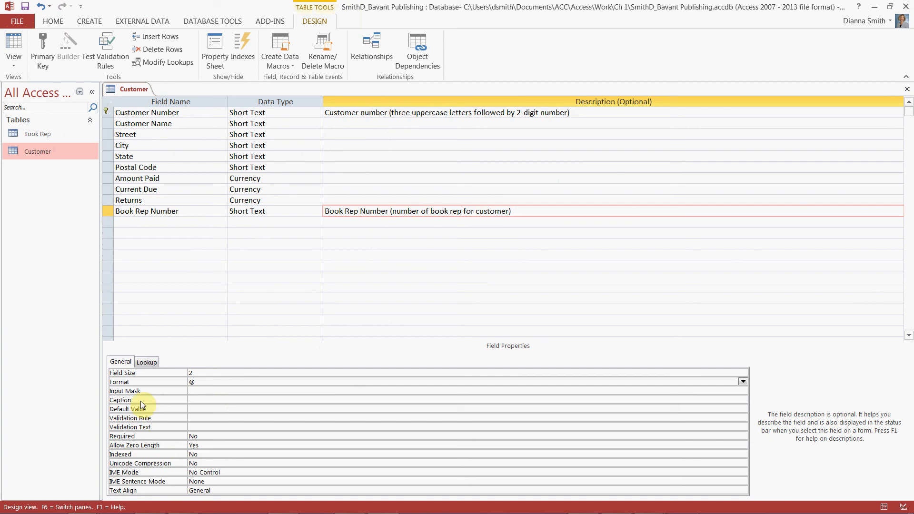
{"action": "left_click", "coordinate": [195, 400]}
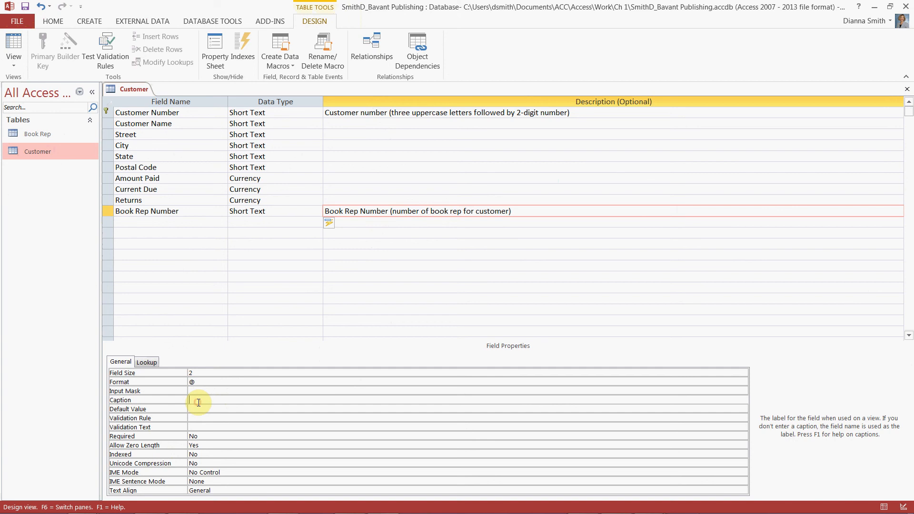
{"action": "type", "text": "BR #"}
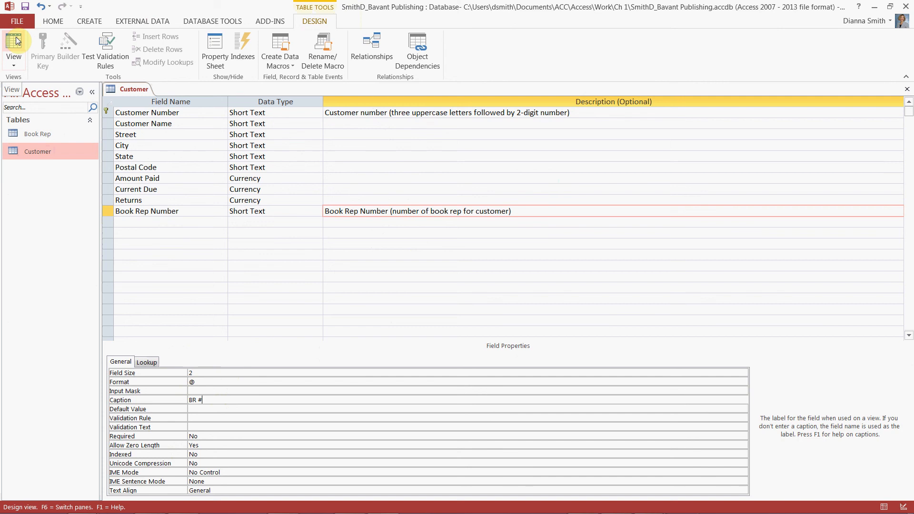
- Save the Customer table design, accepting the possible data loss from the shortened field sizes
{"action": "left_click", "coordinate": [25, 7]}
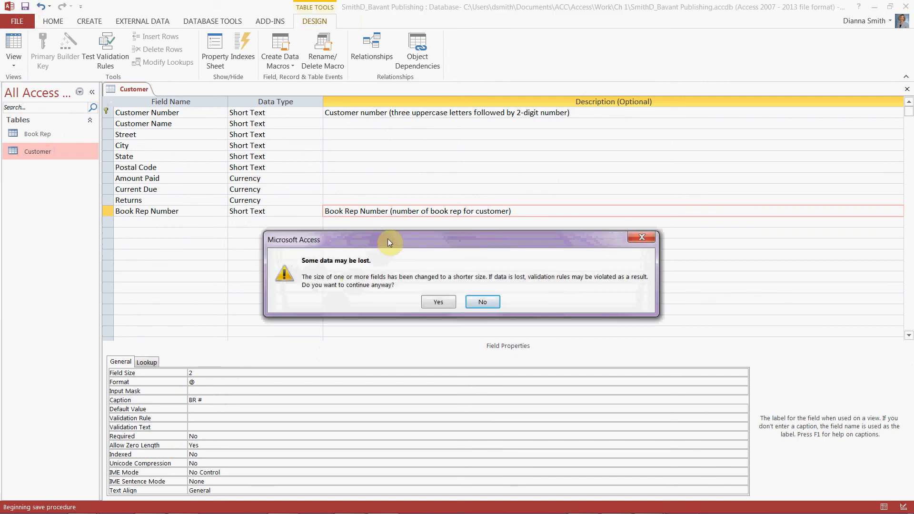
{"action": "left_click_drag", "start_coordinate": [387, 239], "coordinate": [342, 94]}
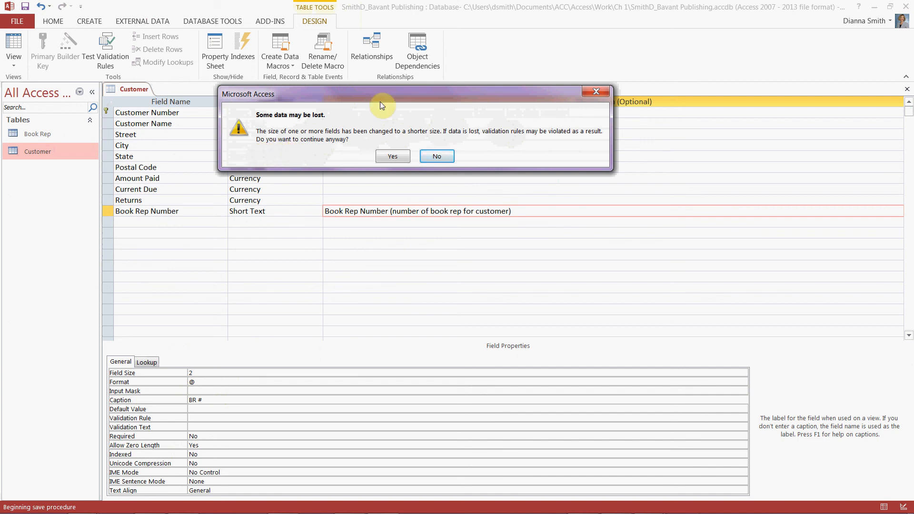
{"action": "left_click", "coordinate": [404, 157]}
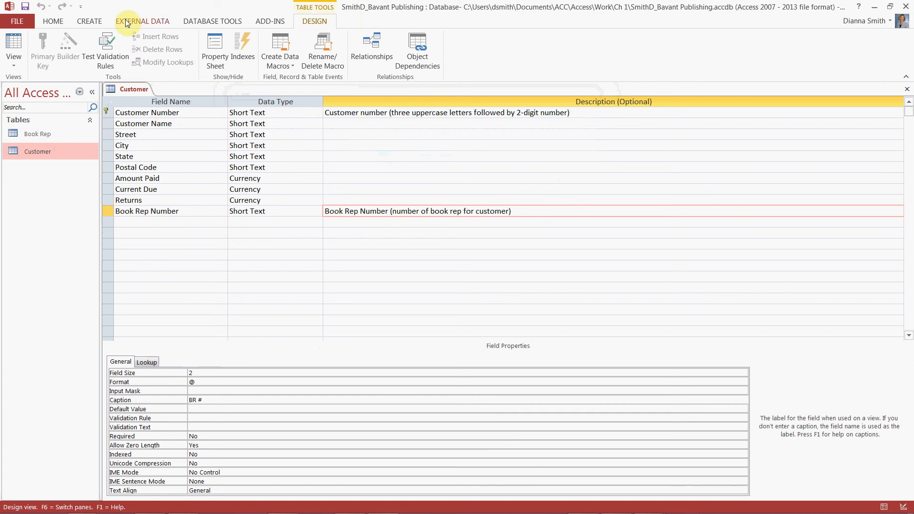
- View the Customer table in Datasheet view to check its captions and records, and close the table
{"action": "left_click", "coordinate": [13, 46]}
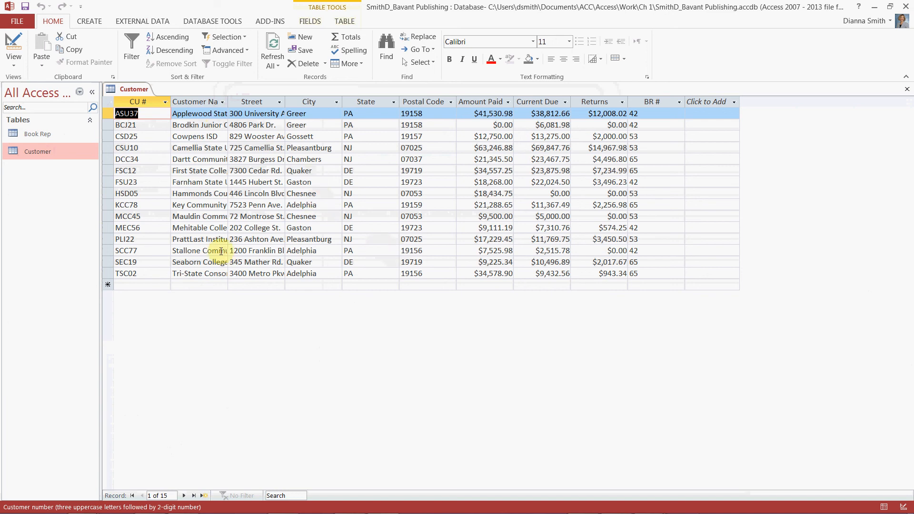
{"action": "left_click", "coordinate": [186, 125]}
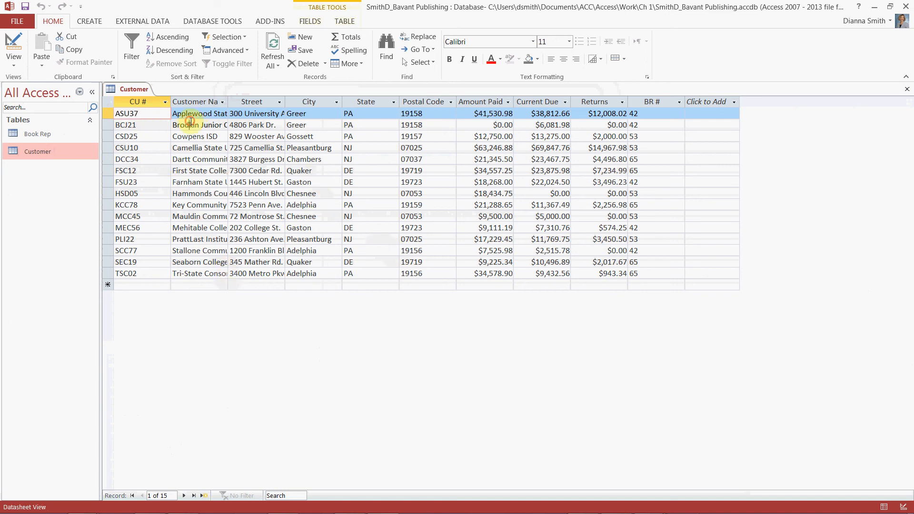
{"action": "left_click", "coordinate": [275, 125]}
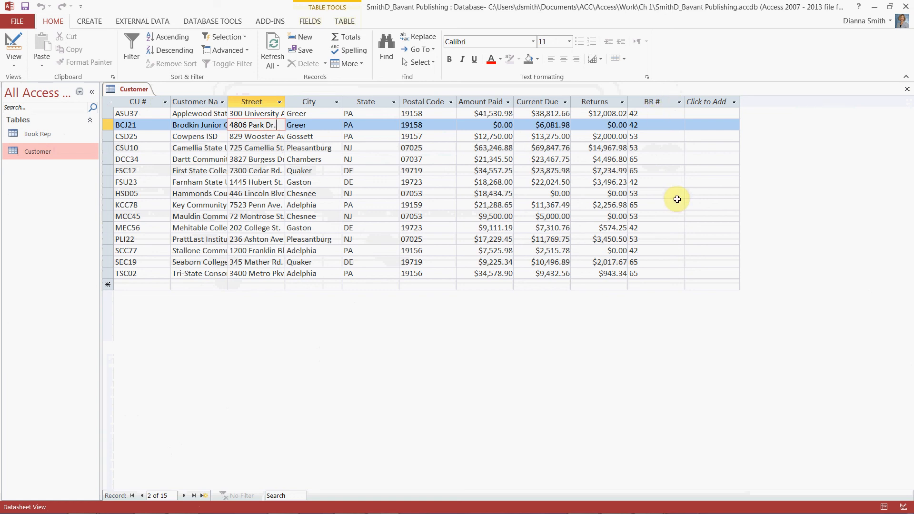
{"action": "left_click", "coordinate": [907, 92]}
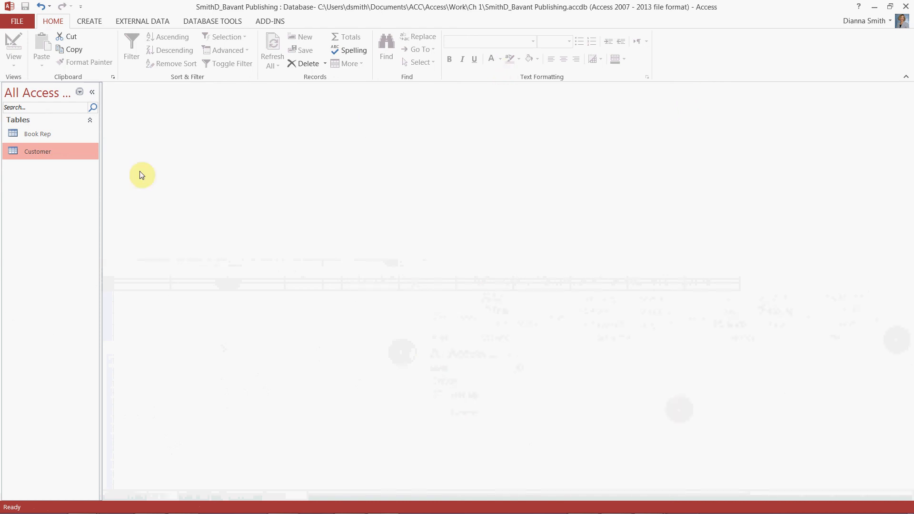
- Reopen the Customer table and resize all its columns to best fit their contents
{"action": "double_click", "coordinate": [38, 150]}
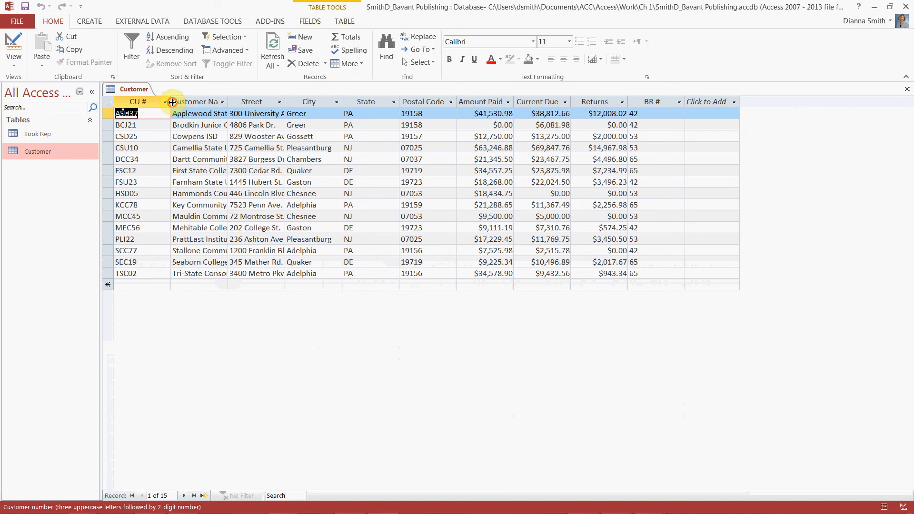
{"action": "left_click_drag", "start_coordinate": [172, 103], "coordinate": [161, 102]}
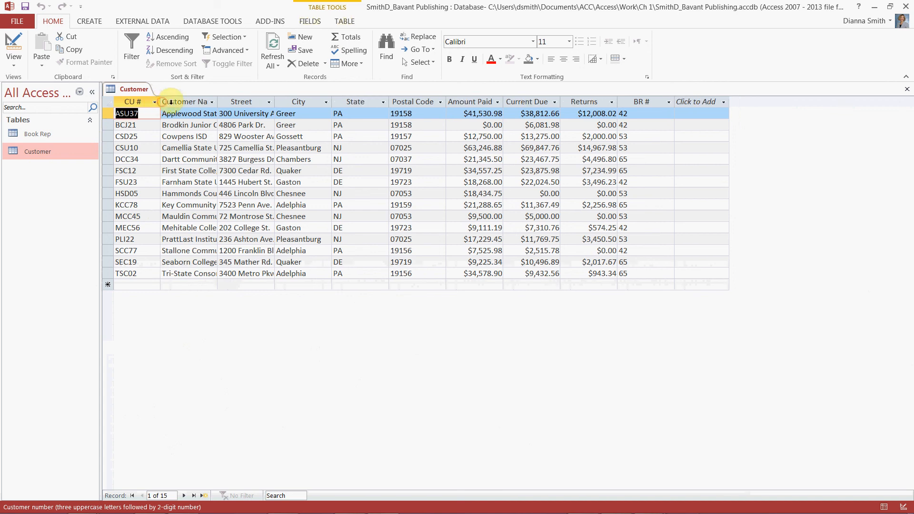
{"action": "double_click", "coordinate": [217, 102]}
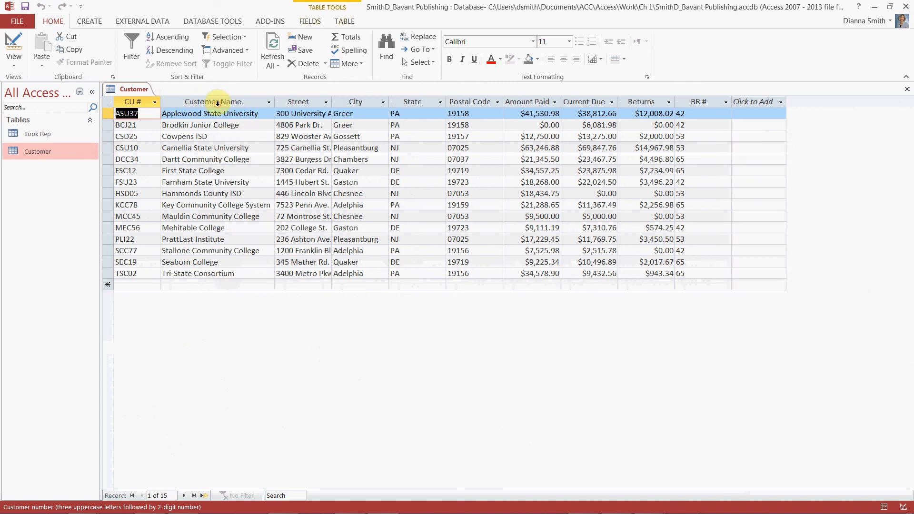
{"action": "left_click", "coordinate": [108, 103]}
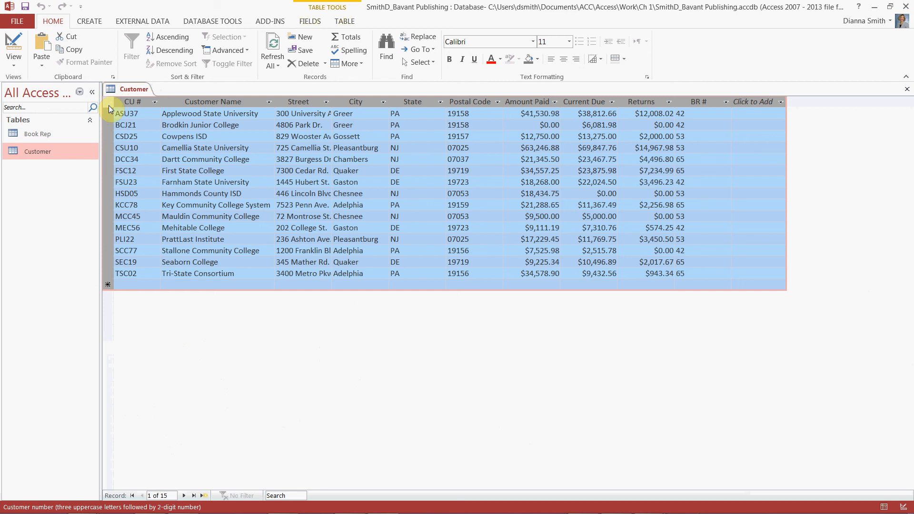
{"action": "double_click", "coordinate": [163, 102]}
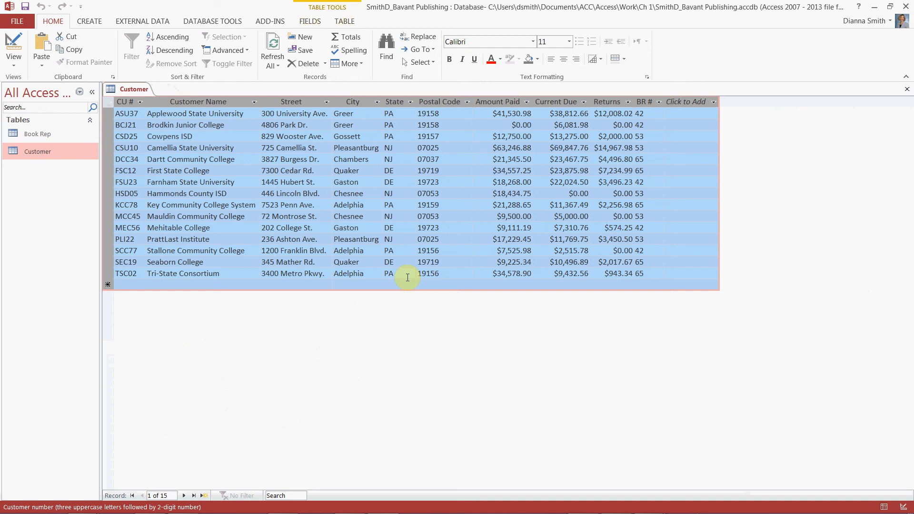
- Select the Customer Name cell of the KCC78 record and copy it
{"action": "left_click", "coordinate": [252, 208]}
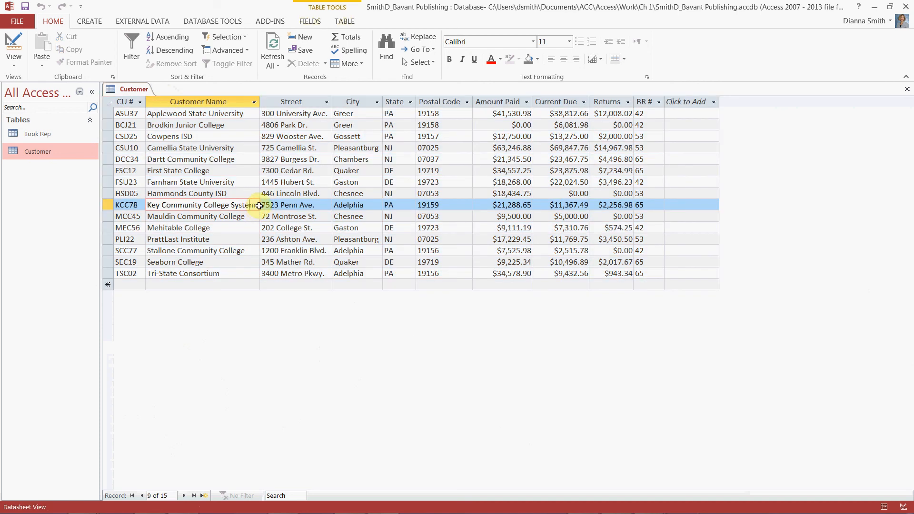
{"action": "left_click", "coordinate": [258, 206]}
{"action": "key", "text": "ctrl+c"}
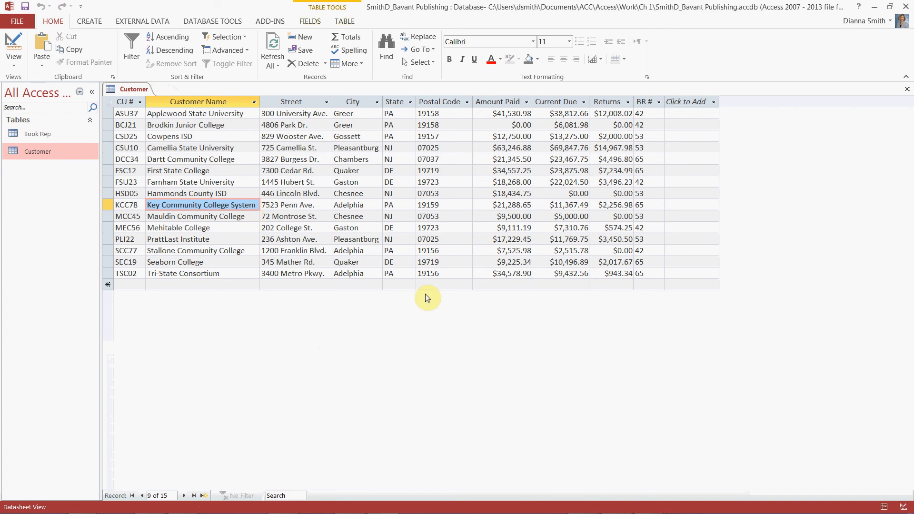
- Try a narrower width for the Customer Name column, and resize it back to best fit its contents
{"action": "left_click", "coordinate": [254, 102]}
{"action": "left_click", "coordinate": [347, 459]}
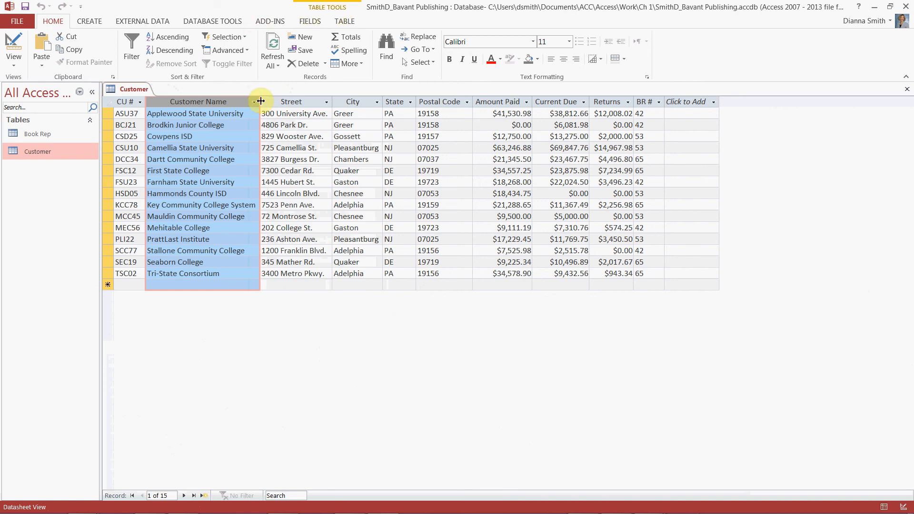
{"action": "left_click_drag", "start_coordinate": [260, 101], "coordinate": [246, 101]}
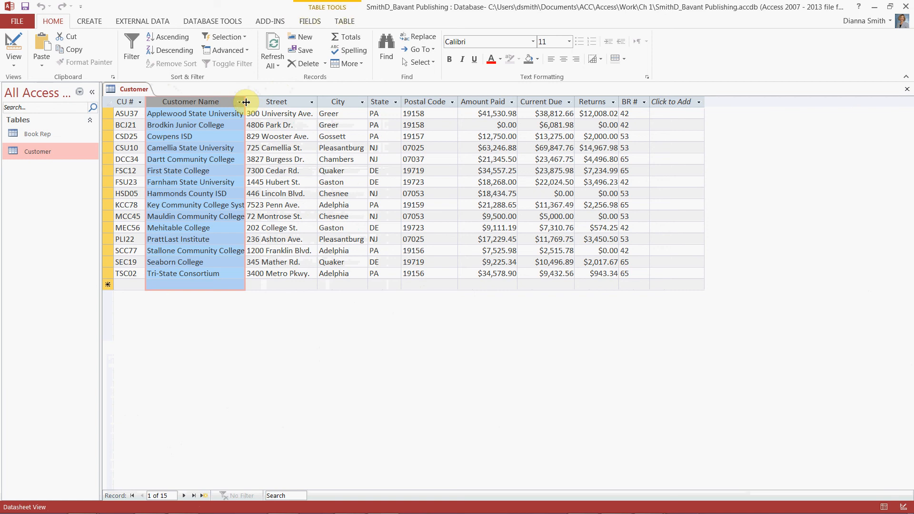
{"action": "double_click", "coordinate": [246, 101]}
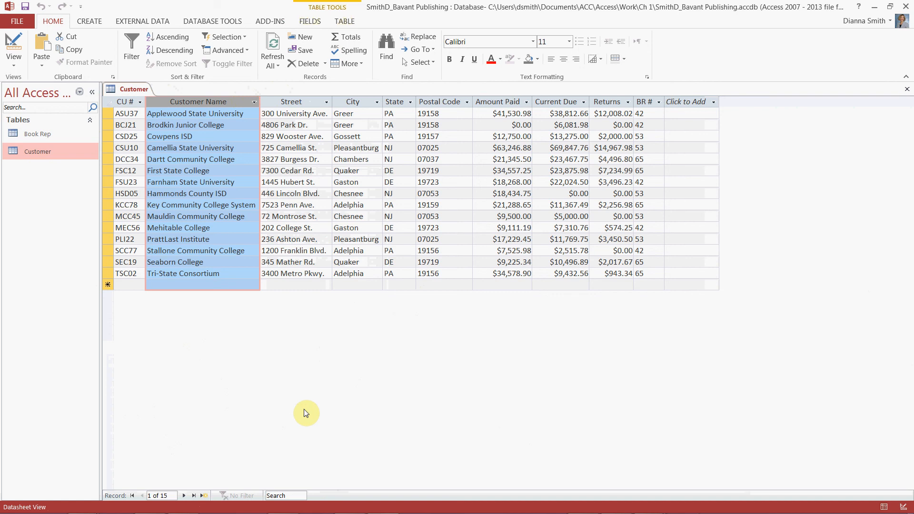
- Save the layout of the Customer table and close the table
{"action": "left_click", "coordinate": [23, 8]}
{"action": "left_click", "coordinate": [907, 90]}
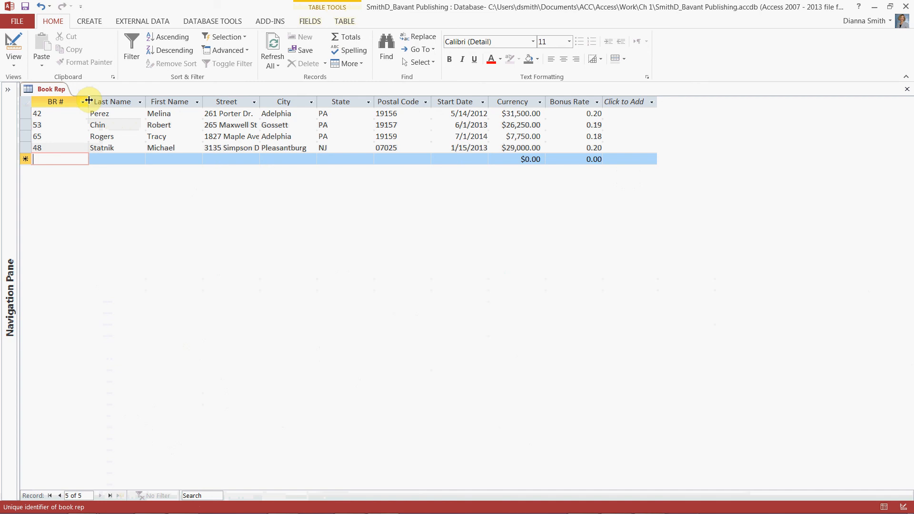
- Narrow the BR # column of the Book Rep table and resize its Last Name column to best fit
{"action": "left_click_drag", "start_coordinate": [89, 100], "coordinate": [58, 102]}
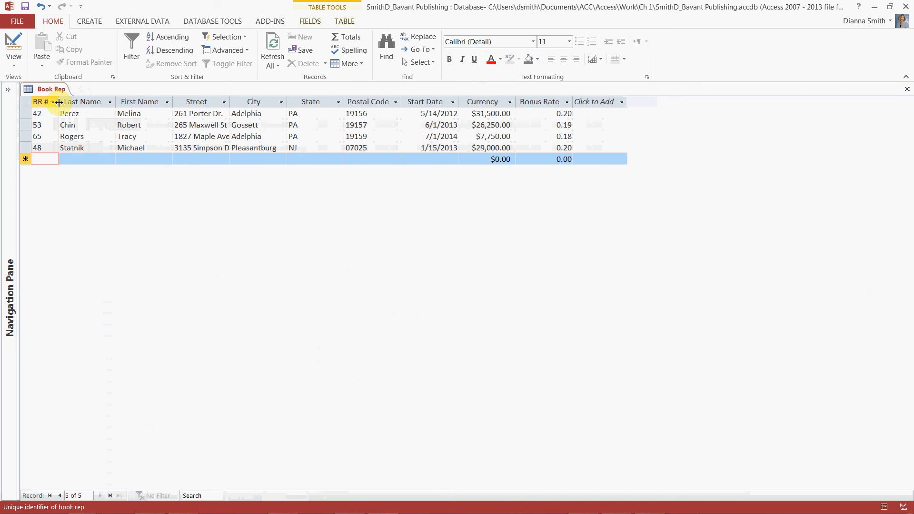
{"action": "double_click", "coordinate": [116, 99]}
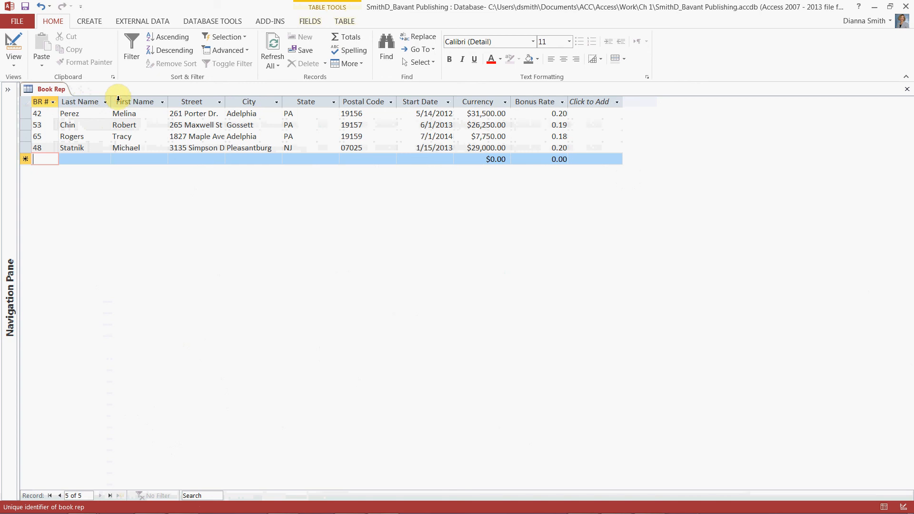
- Resize all columns of the Book Rep table to best fit their contents, and save and close the table
{"action": "left_click", "coordinate": [26, 101]}
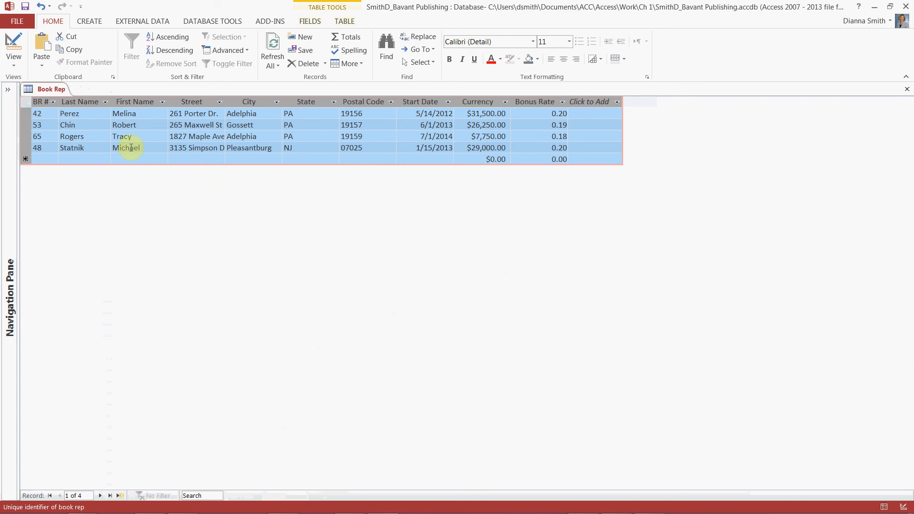
{"action": "double_click", "coordinate": [60, 101]}
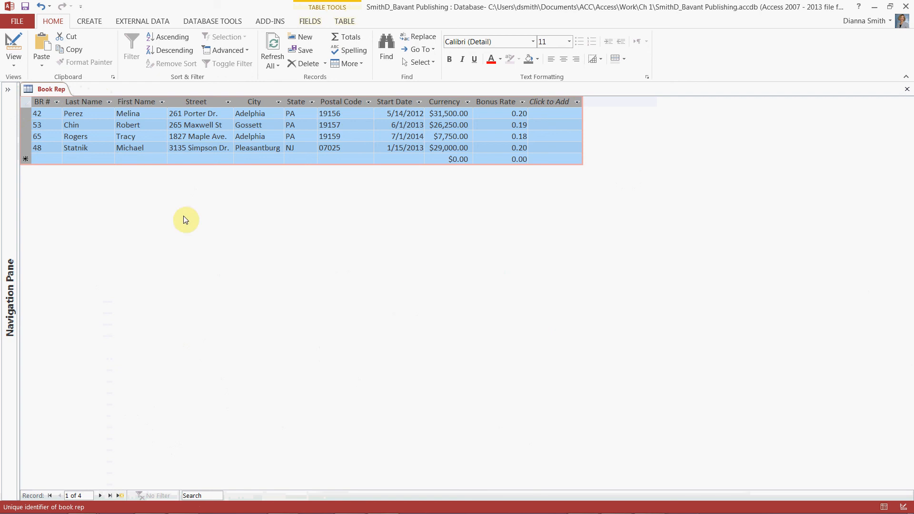
{"action": "left_click", "coordinate": [39, 111]}
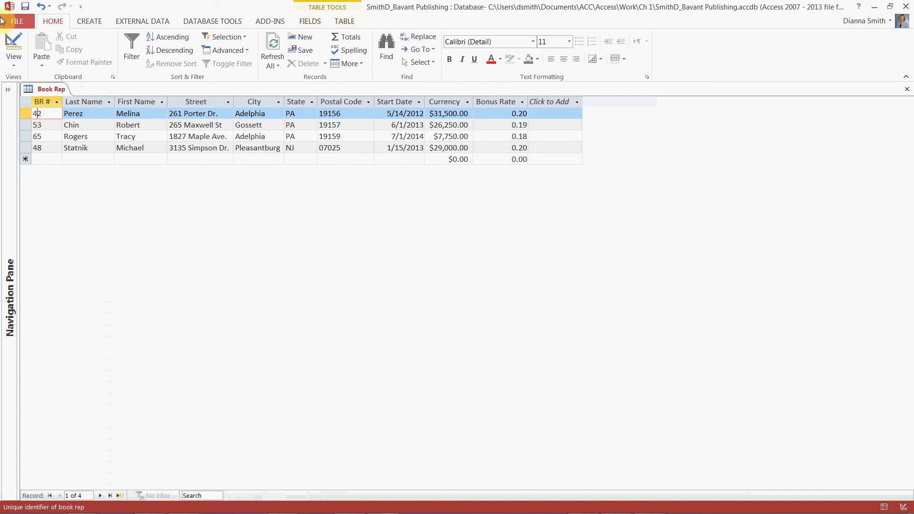
{"action": "left_click", "coordinate": [29, 8]}
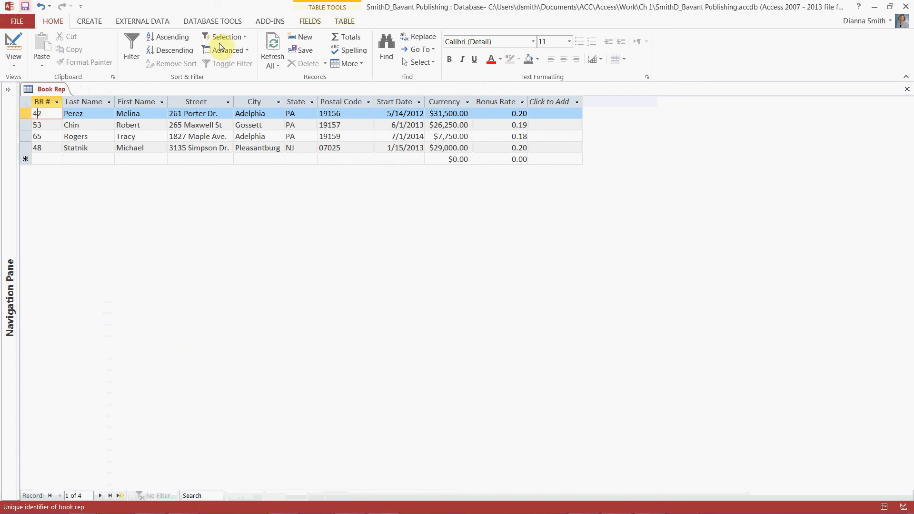
{"action": "left_click", "coordinate": [907, 91]}
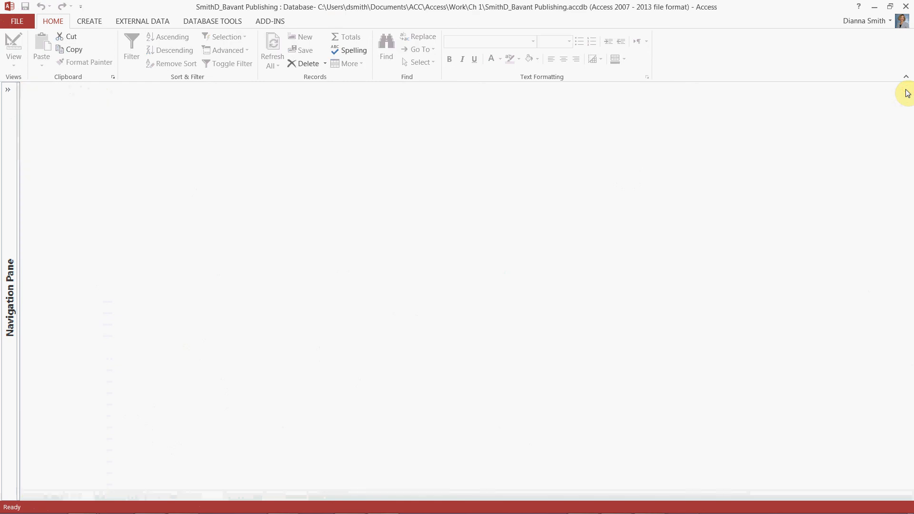